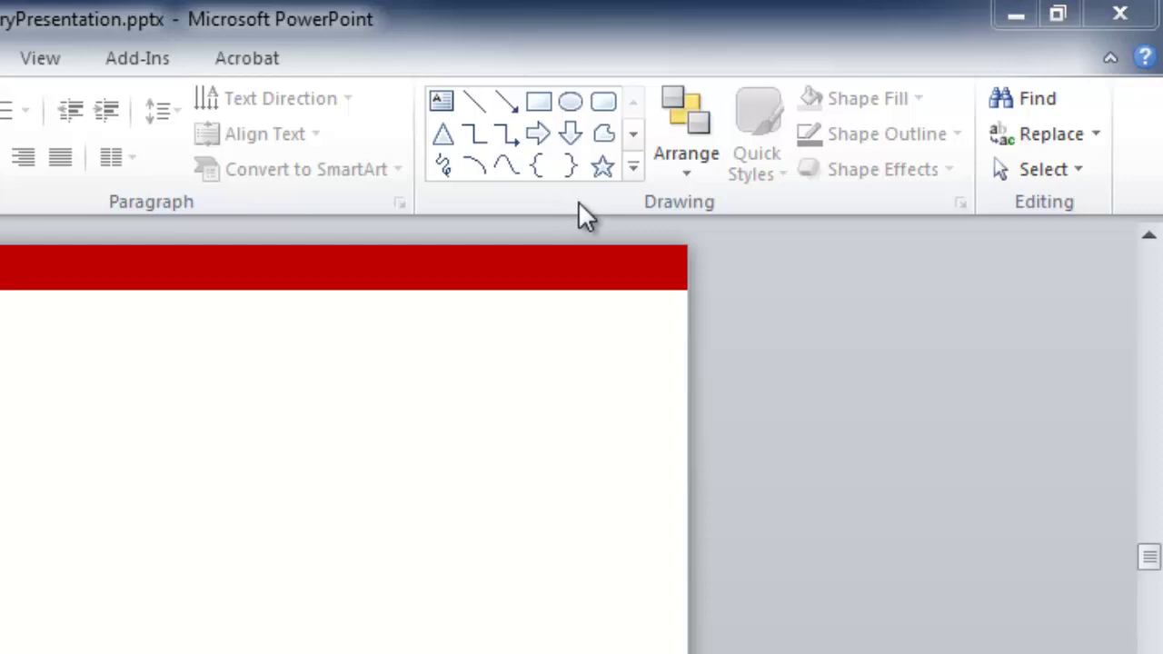
# Draw two trial rectangles, one in the upper-left and a wide flat one beside it, then delete both.
pyautogui.click(633, 167)
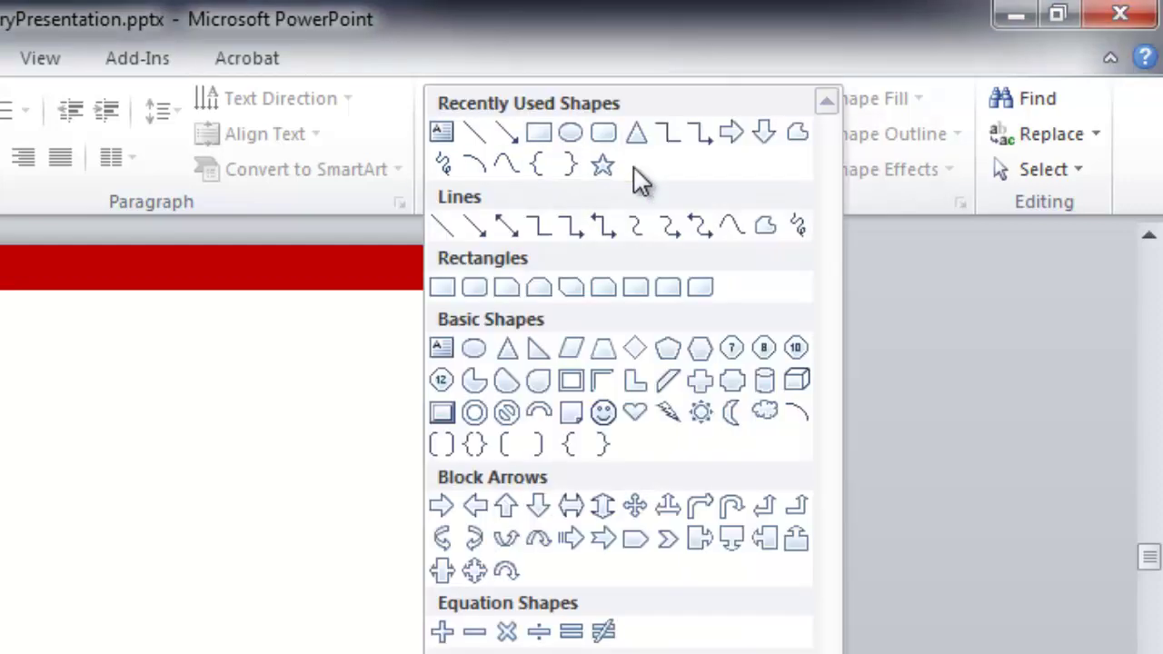
pyautogui.click(907, 310)
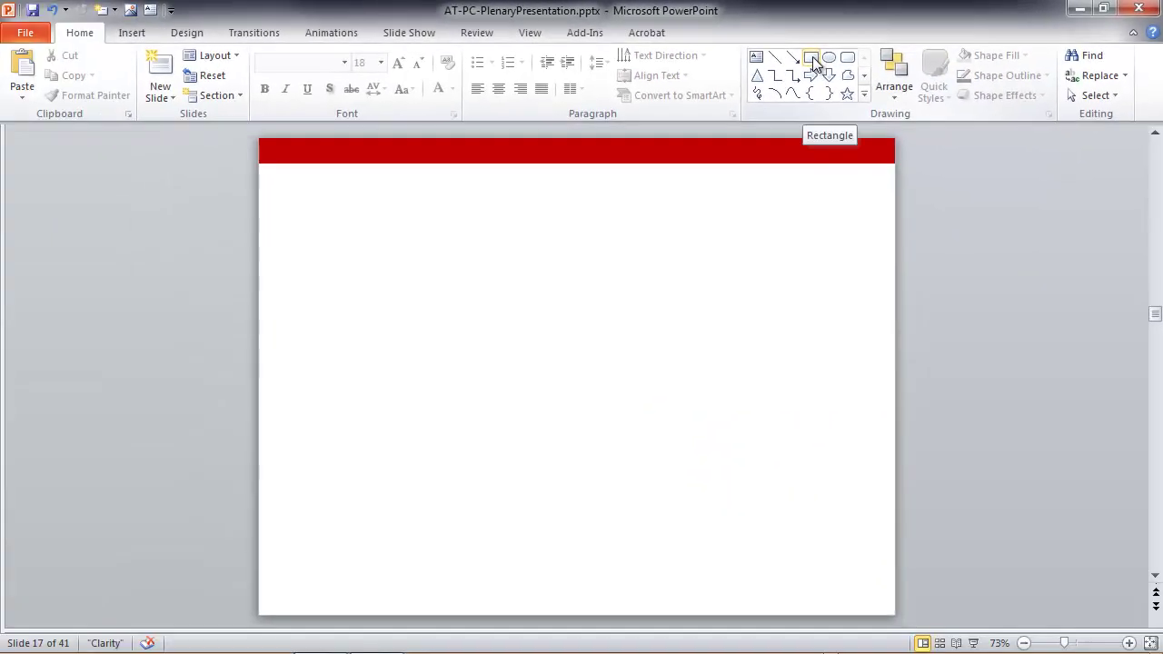
pyautogui.click(812, 58)
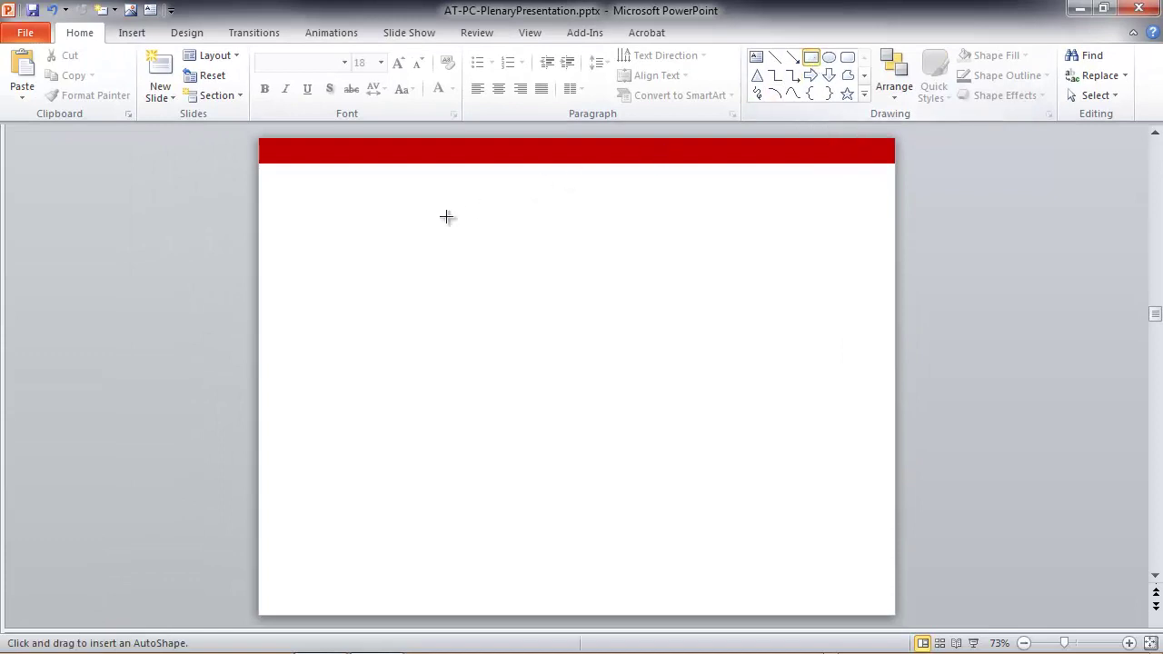
pyautogui.moveTo(327, 196)
pyautogui.mouseDown()
pyautogui.moveTo(408, 251)
pyautogui.moveTo(419, 303)
pyautogui.mouseUp()
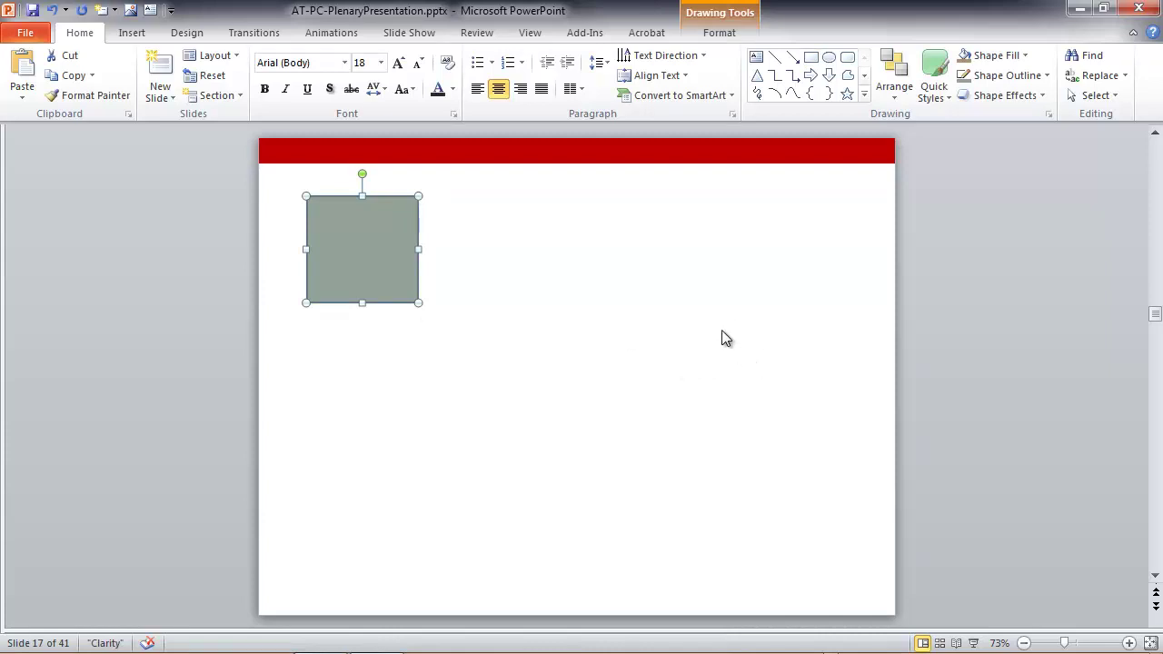
pyautogui.click(811, 57)
pyautogui.moveTo(479, 218); pyautogui.dragTo(642, 245)
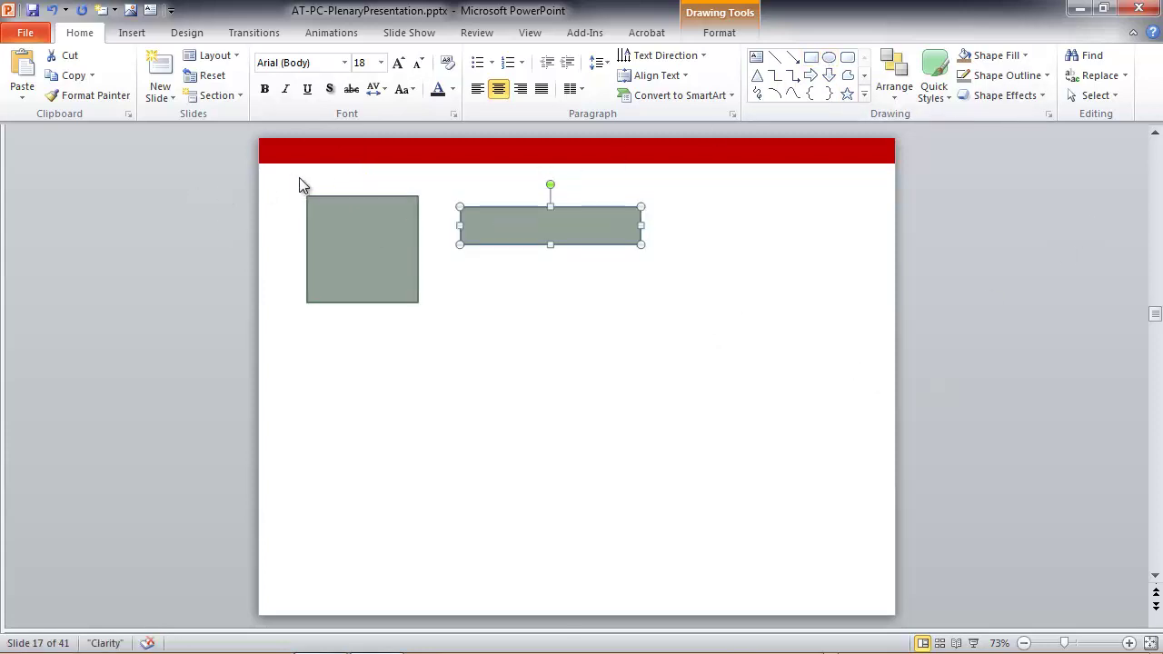
pyautogui.moveTo(300, 179); pyautogui.dragTo(787, 402)
pyautogui.press('Delete')
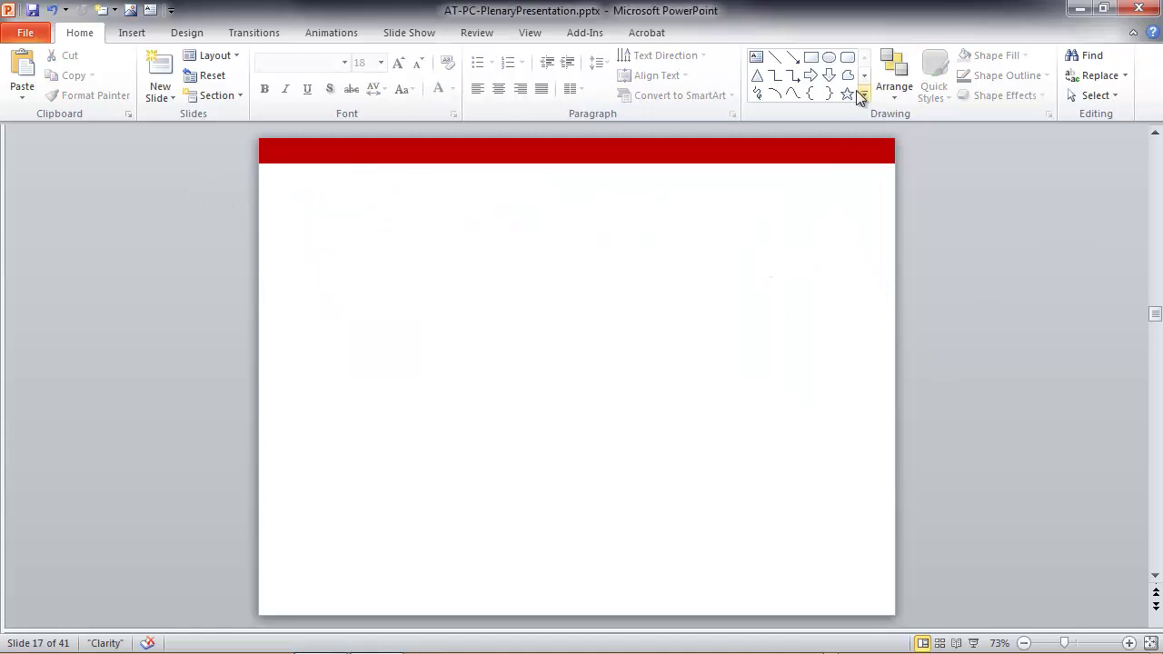
# Shift-drag a perfect square with the Rectangle tool in the slide's upper-left area.
pyautogui.click(813, 61)
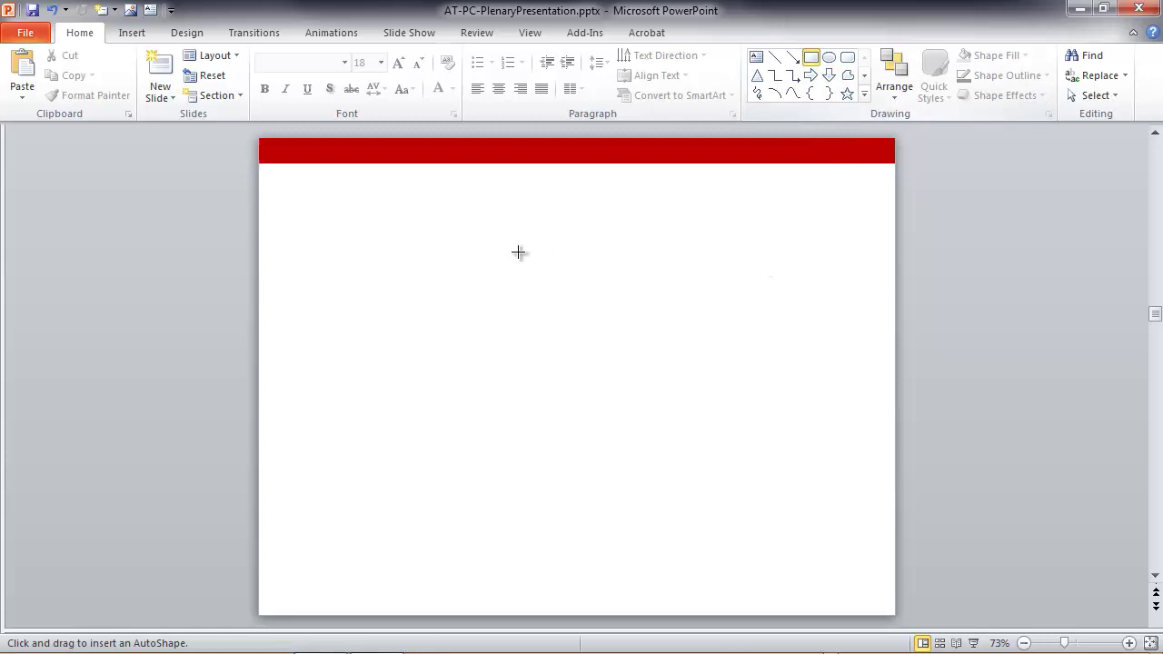
pyautogui.moveTo(328, 222); pyautogui.dragTo(440, 334)
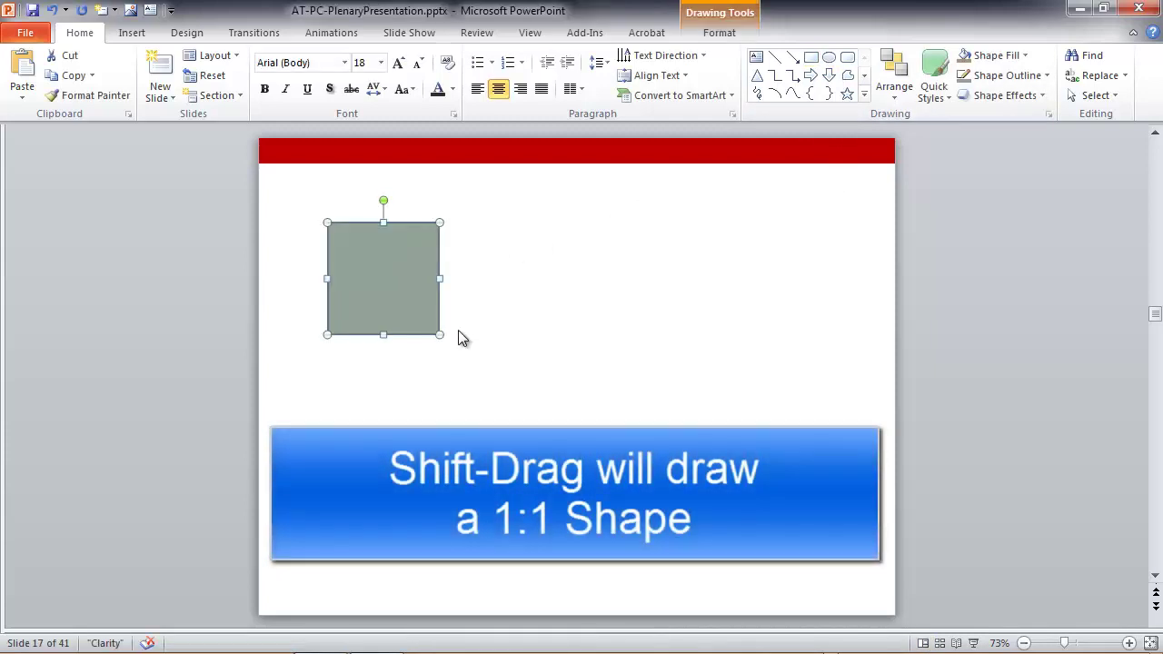
pyautogui.click(516, 327)
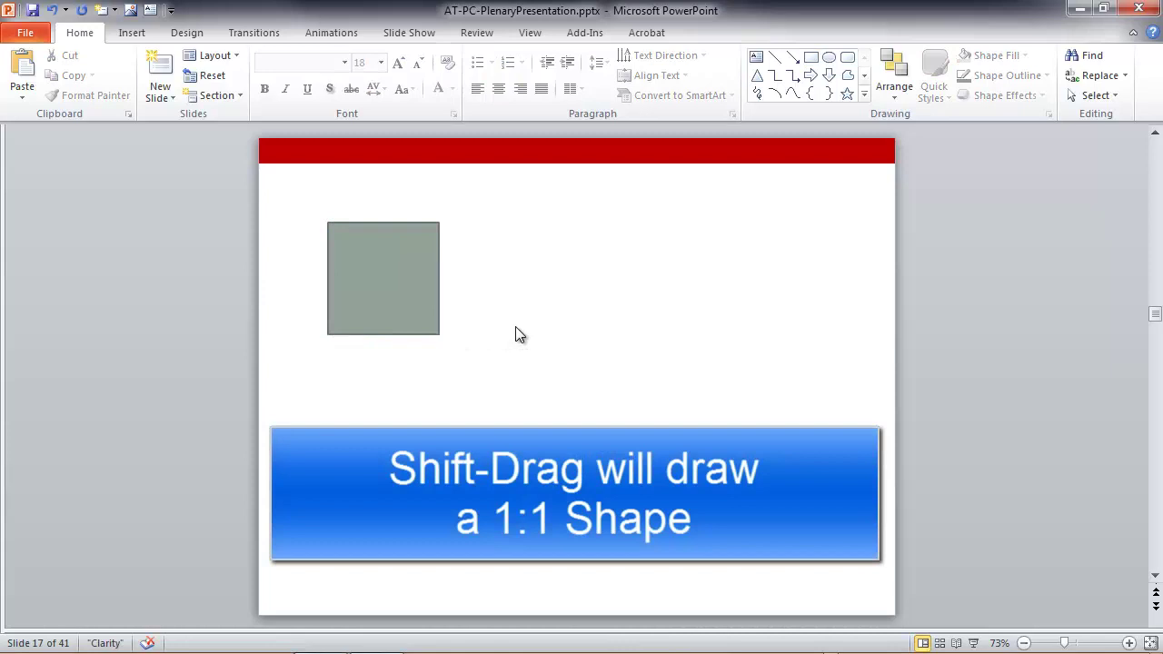
# Draw an ellipse with the Oval tool near the top centre of the slide.
pyautogui.click(829, 60)
pyautogui.moveTo(507, 201); pyautogui.dragTo(678, 286)
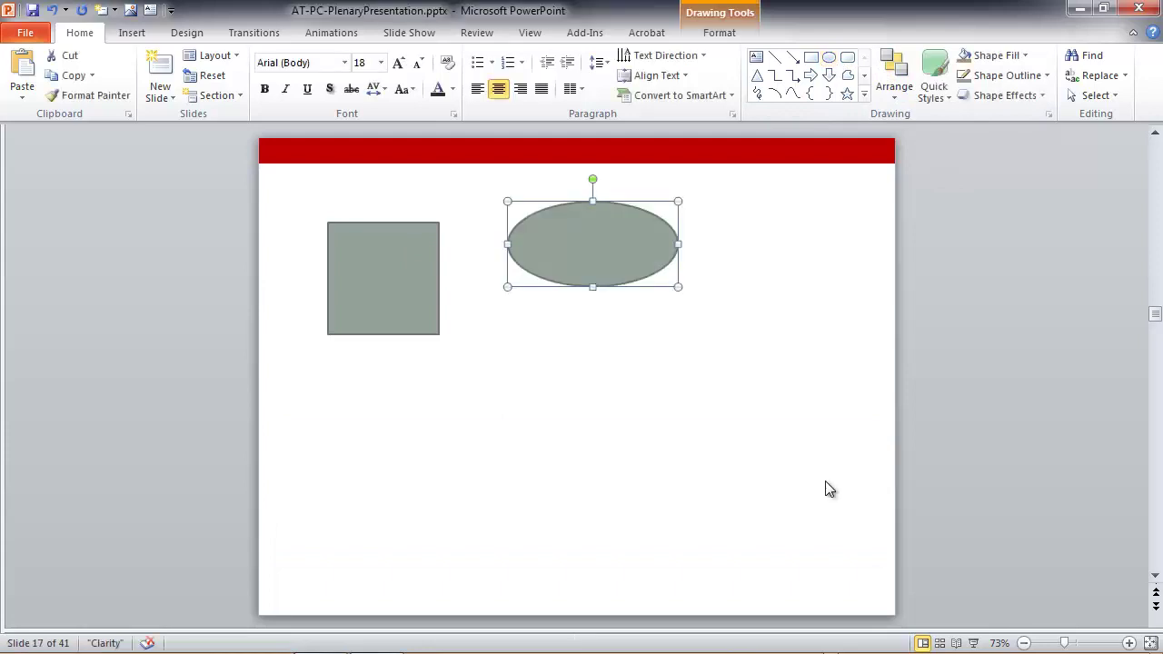
pyautogui.click(770, 432)
# Shift-drag a perfect circle below the ellipse.
pyautogui.click(830, 59)
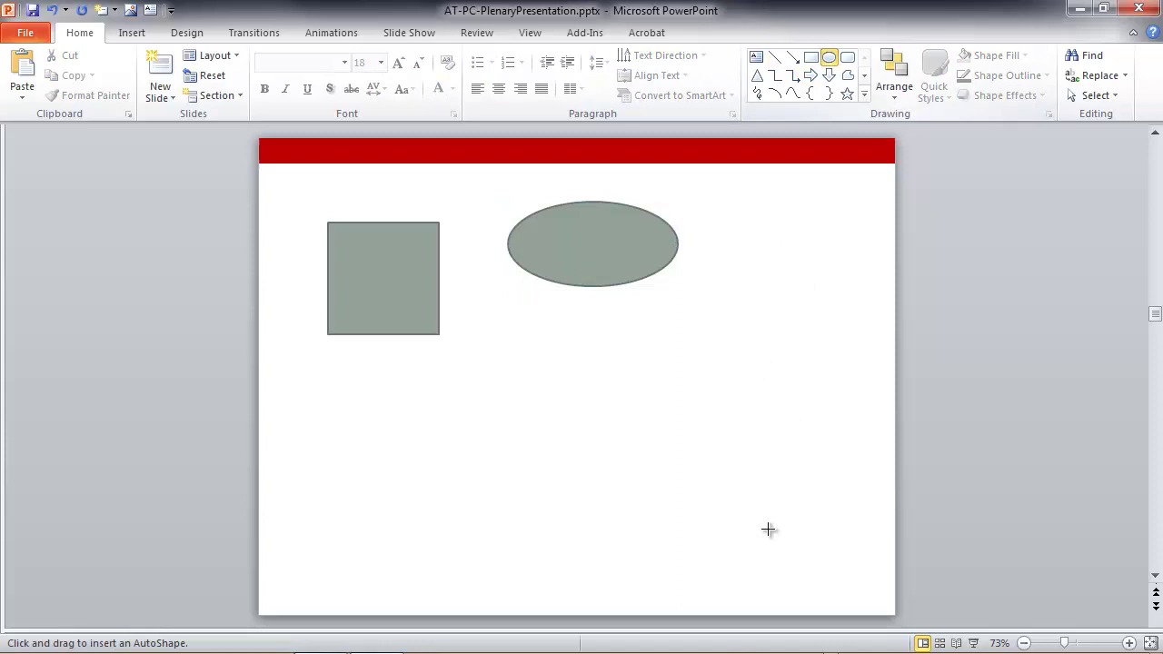
pyautogui.moveTo(528, 335); pyautogui.dragTo(720, 498)
pyautogui.click(823, 550)
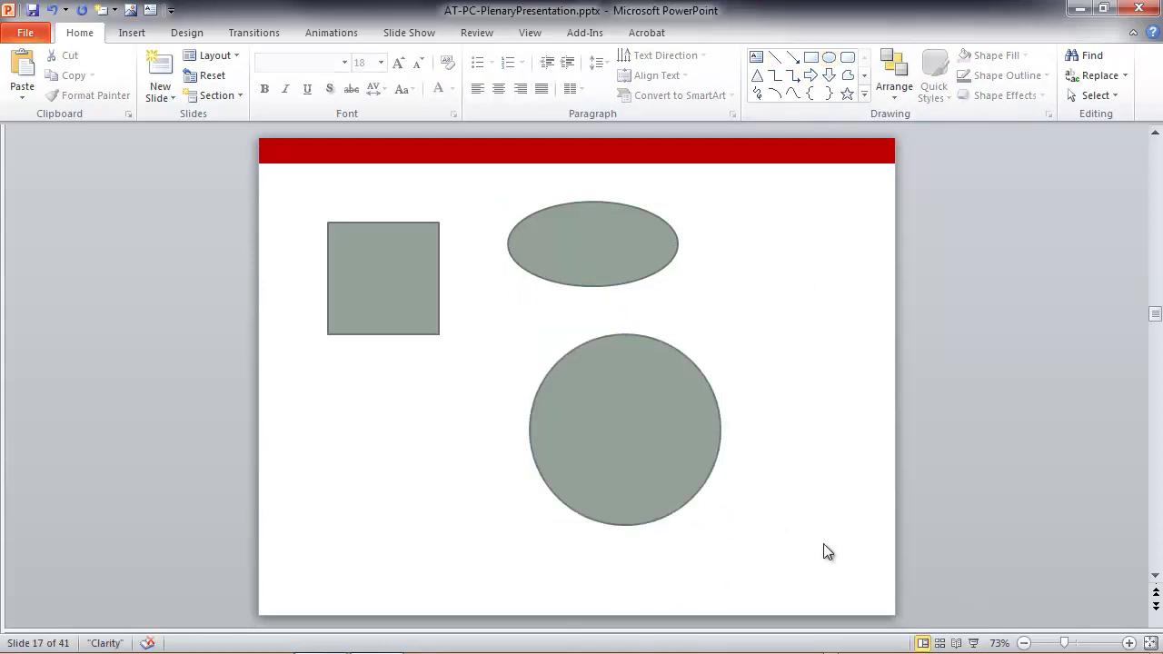
# Draw a tall Isosceles Triangle at top right and a Shift-constrained equilateral triangle lower left.
pyautogui.click(756, 77)
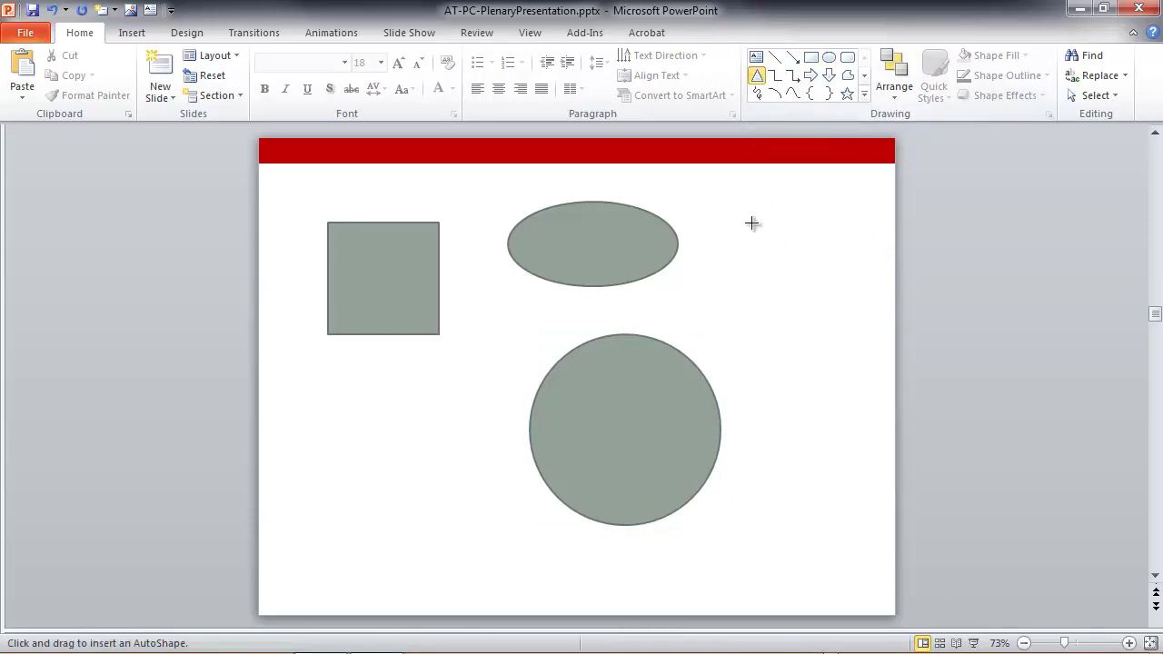
pyautogui.moveTo(721, 212); pyautogui.dragTo(805, 318)
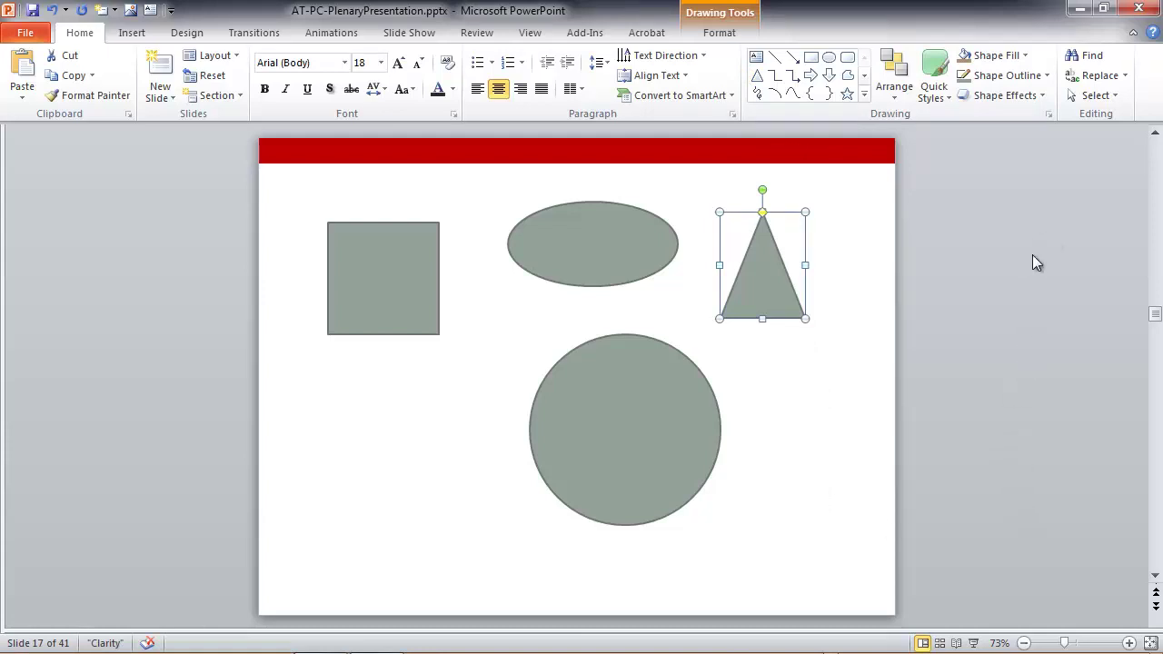
pyautogui.click(756, 76)
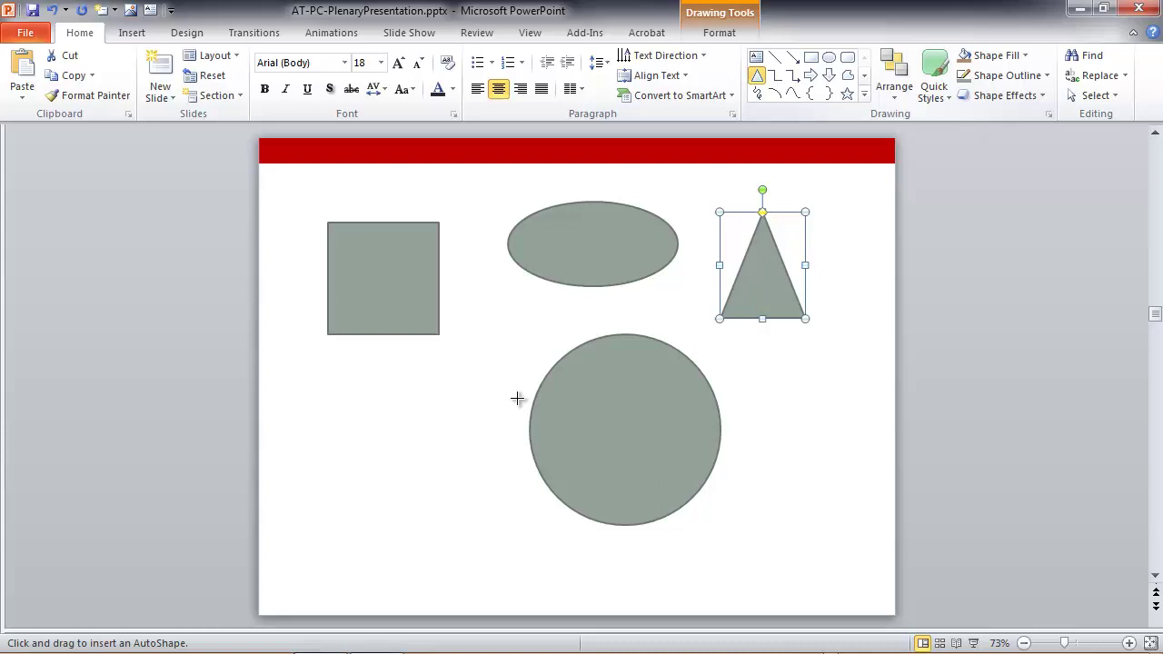
pyautogui.moveTo(343, 403); pyautogui.dragTo(511, 546)
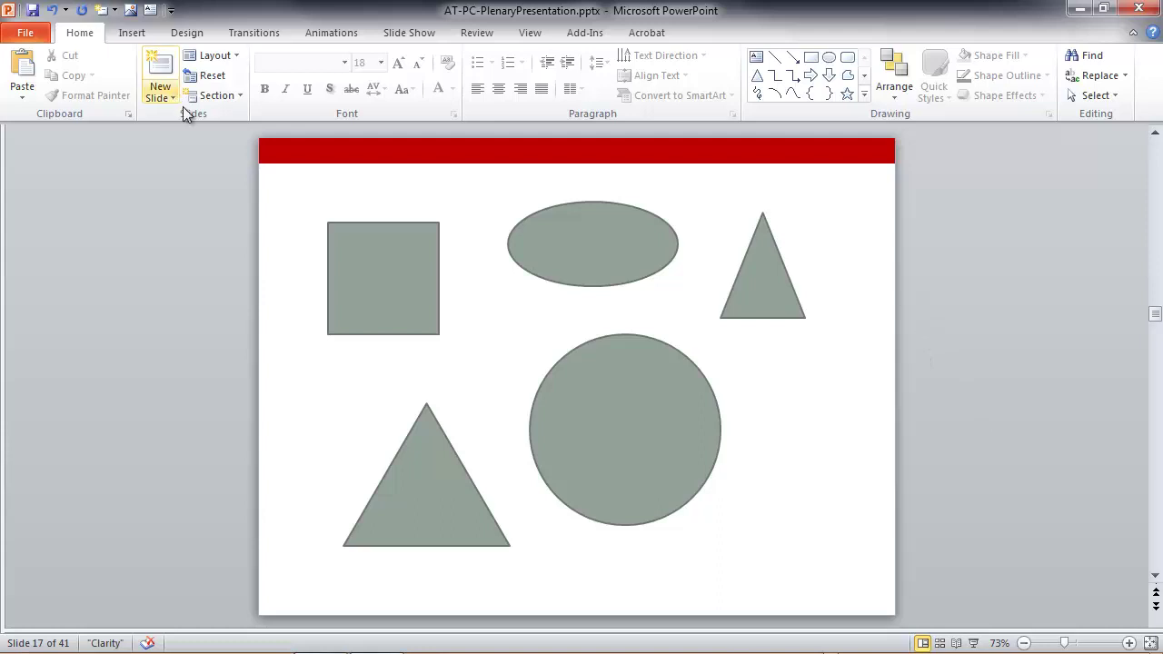
# Delete all five shapes and draw a horizontal practice line across the upper slide.
pyautogui.moveTo(280, 173)
pyautogui.mouseDown()
pyautogui.moveTo(834, 301)
pyautogui.moveTo(838, 618)
pyautogui.moveTo(847, 587)
pyautogui.mouseUp()
pyautogui.press('Delete')
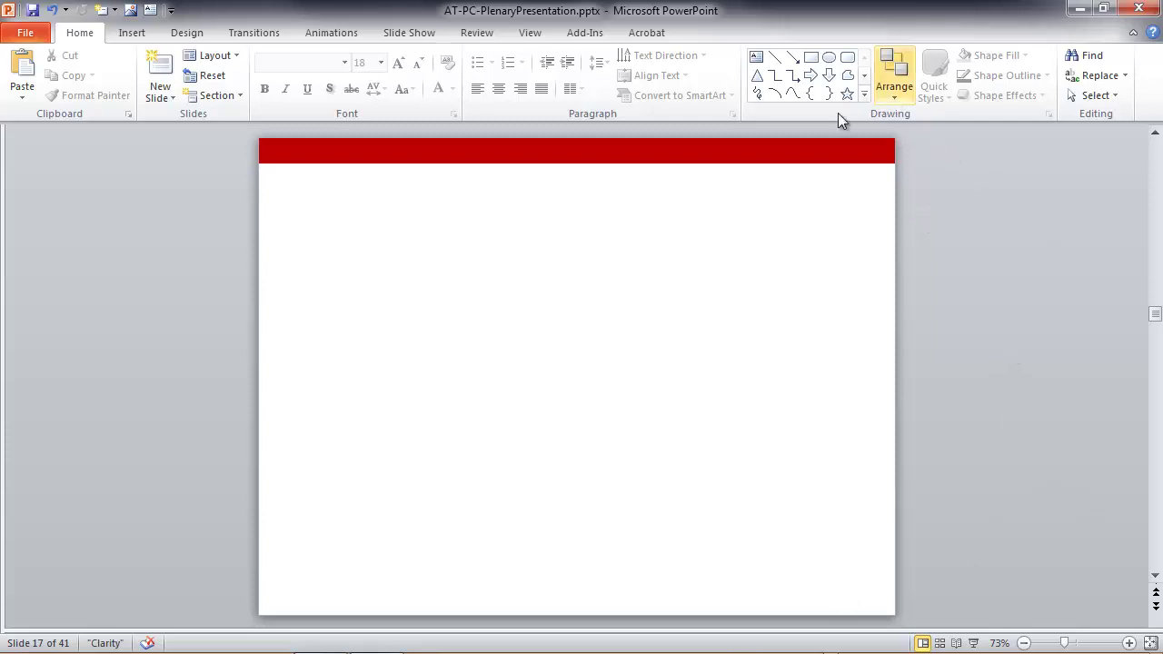
pyautogui.click(775, 56)
pyautogui.moveTo(307, 243); pyautogui.dragTo(711, 311)
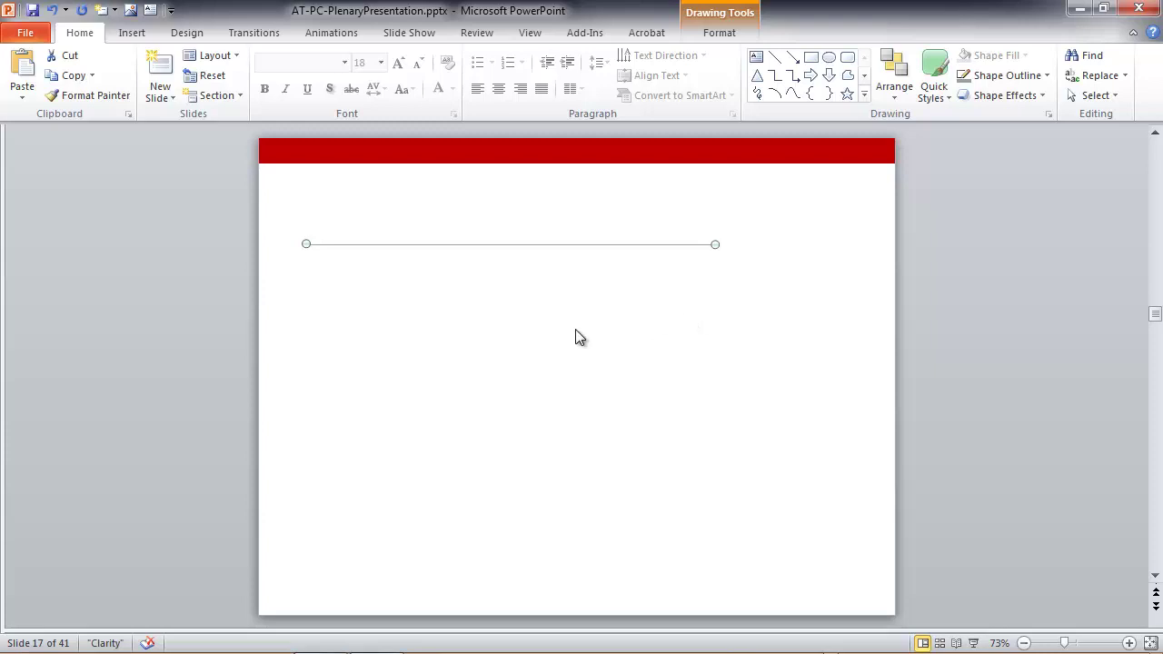
# Draw a diagonal line down the middle and a short angled line near the centre.
pyautogui.click(774, 59)
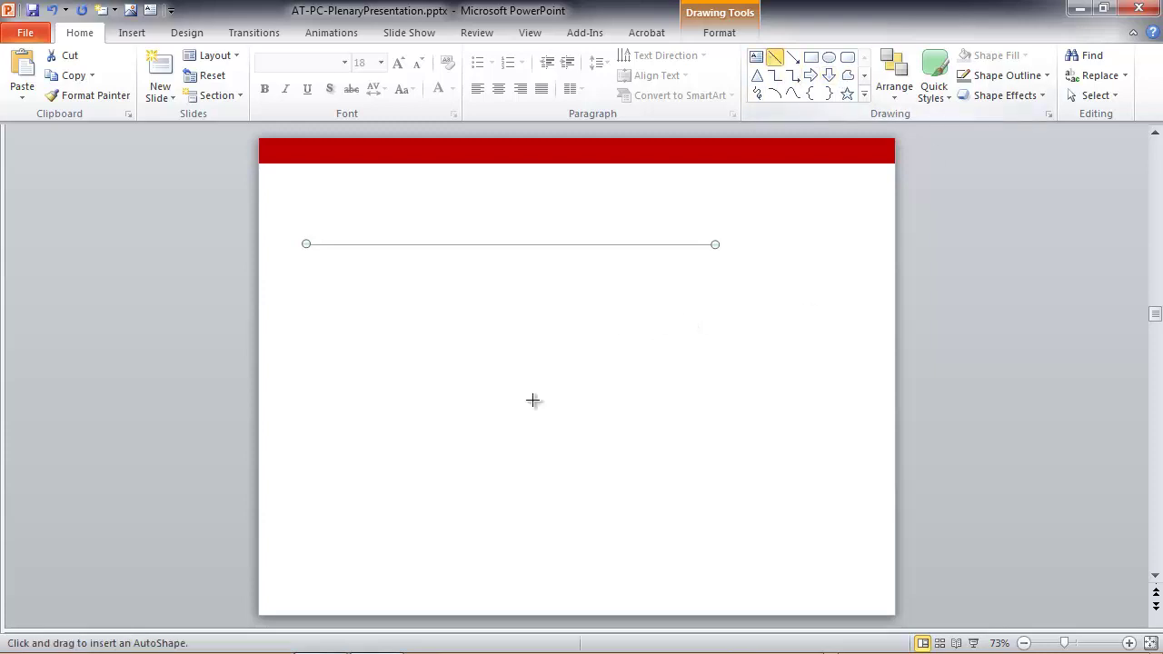
pyautogui.moveTo(449, 318); pyautogui.dragTo(620, 467)
pyautogui.click(560, 356)
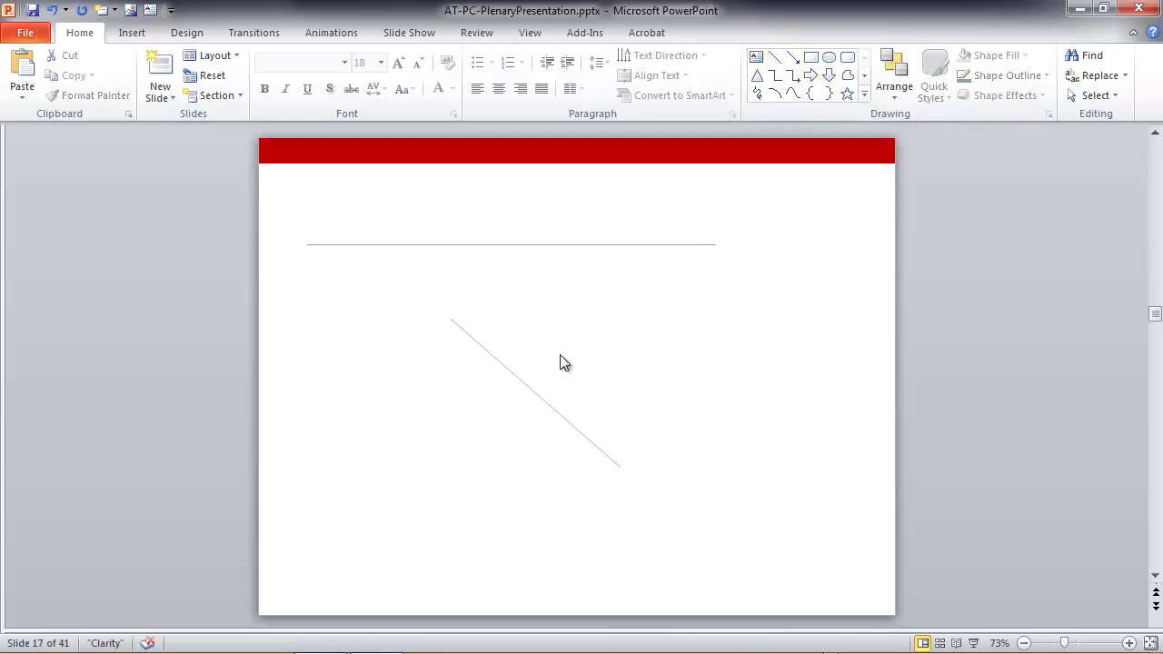
pyautogui.click(793, 59)
pyautogui.moveTo(582, 329); pyautogui.dragTo(641, 286)
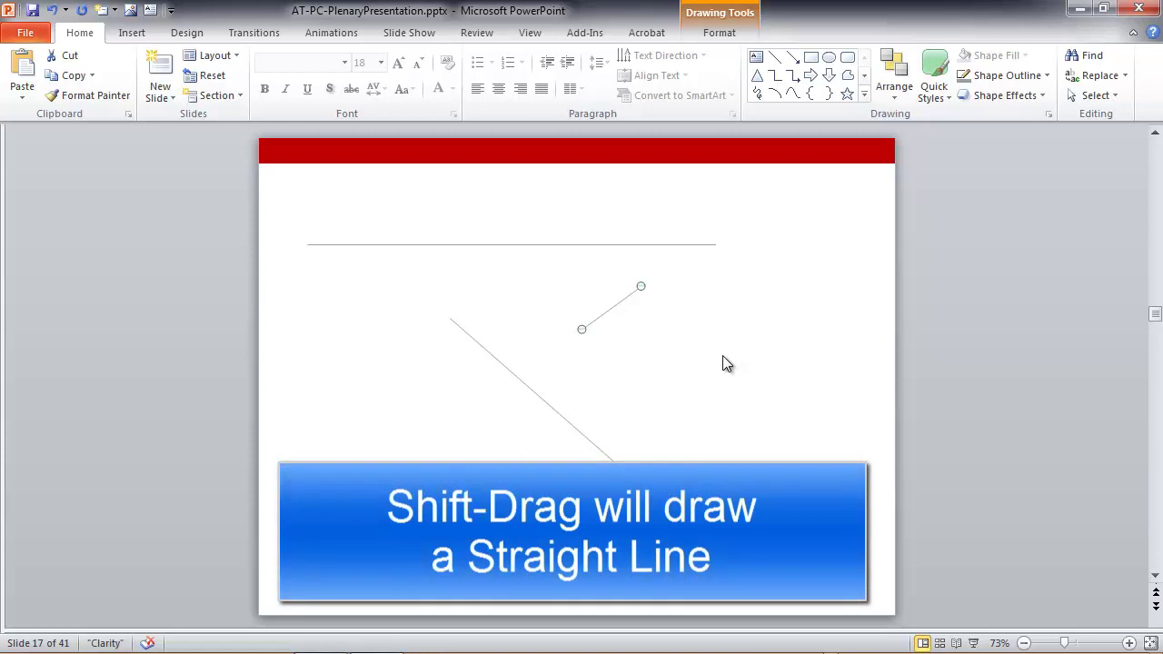
pyautogui.click(727, 364)
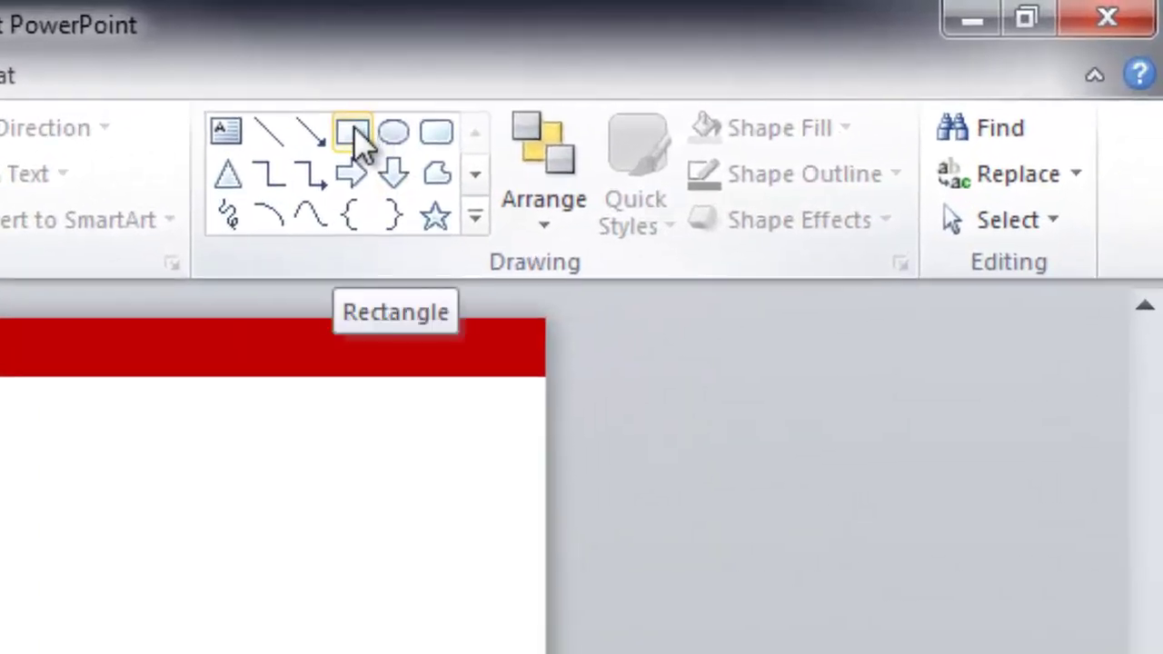
# Right-click the Rectangle shape in the Shapes gallery to reveal Lock Drawing Mode.
pyautogui.rightClick(362, 145)
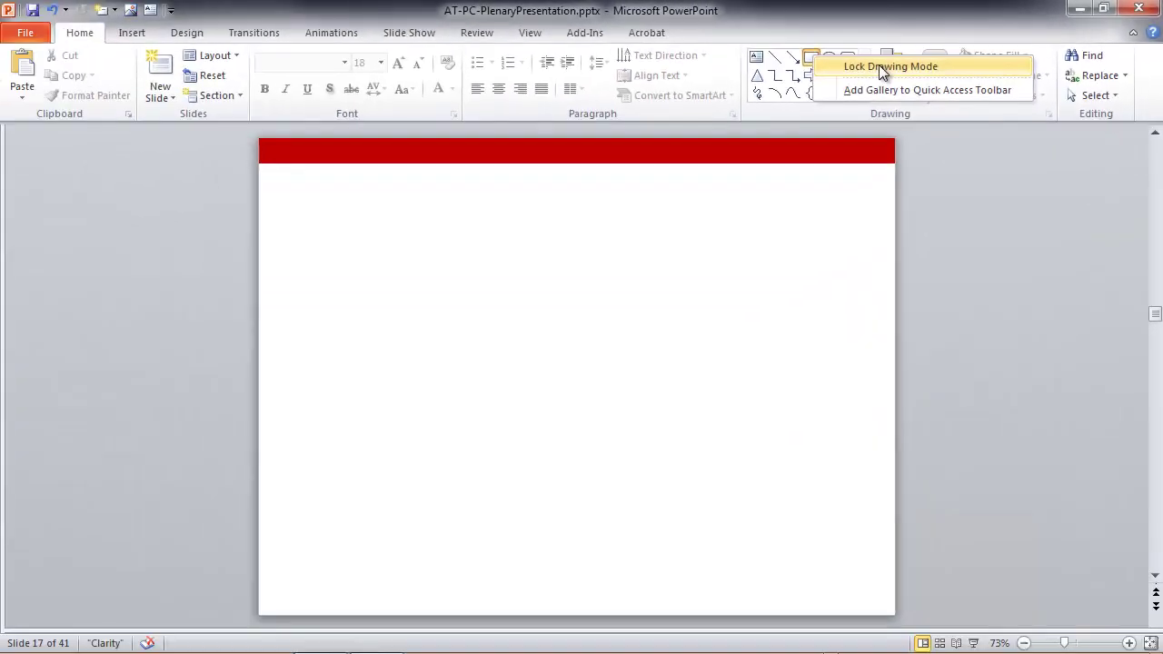
pyautogui.click(878, 66)
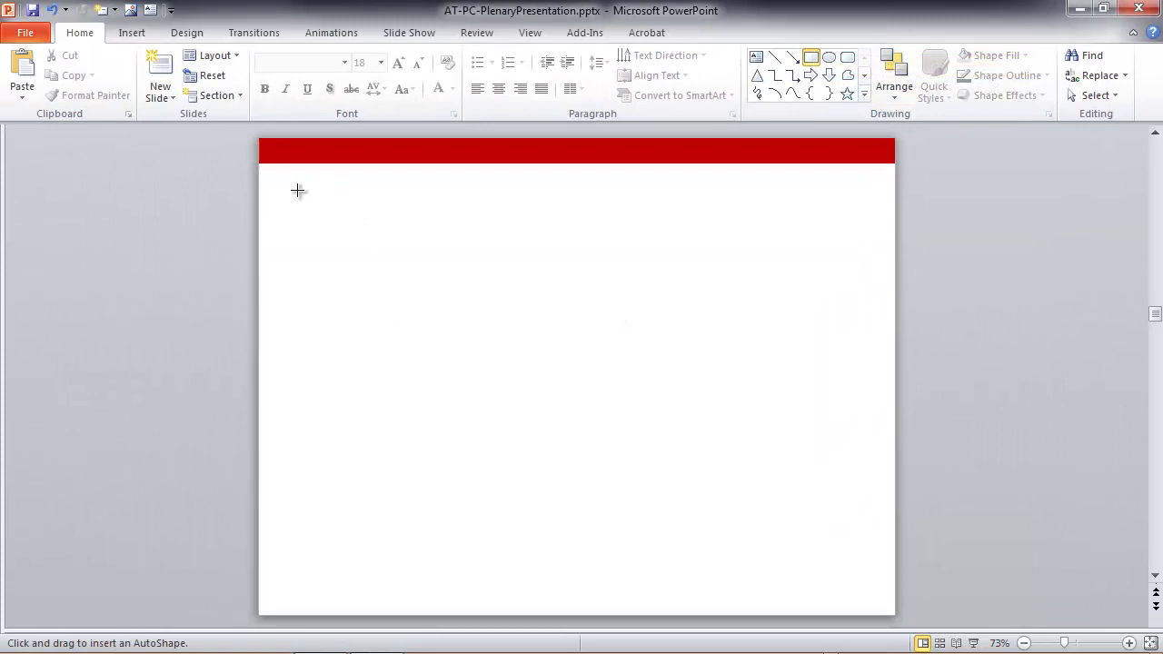
pyautogui.moveTo(296, 190)
pyautogui.mouseDown()
pyautogui.moveTo(365, 278)
pyautogui.moveTo(402, 276)
pyautogui.mouseUp()
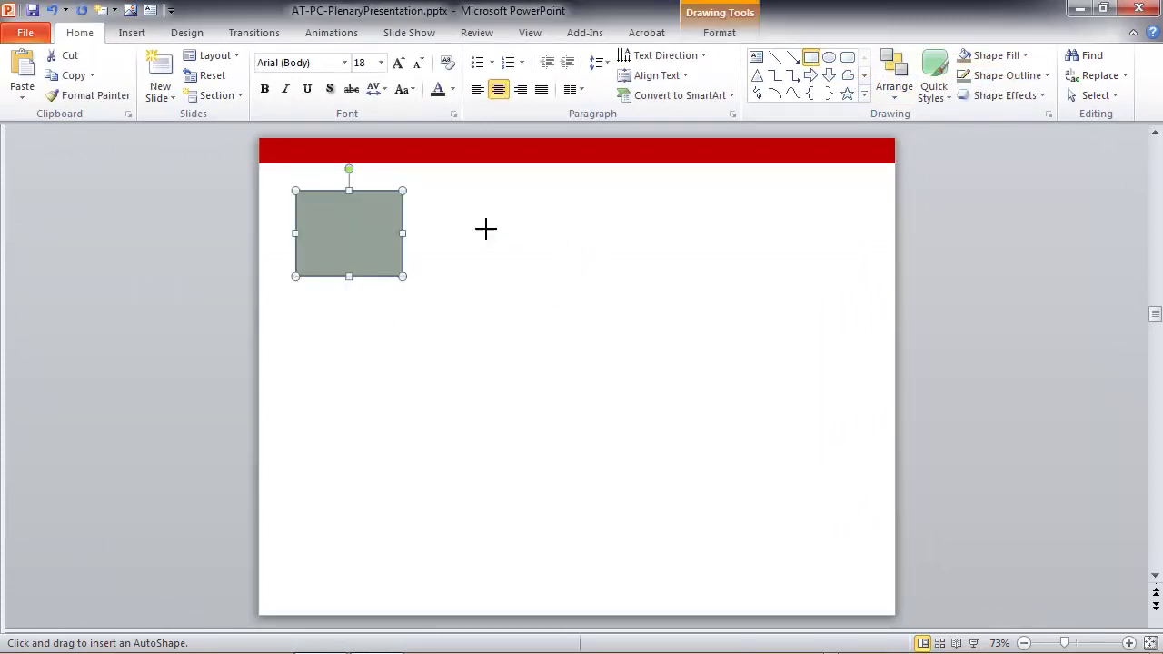
pyautogui.moveTo(482, 234); pyautogui.dragTo(605, 302)
pyautogui.moveTo(657, 191); pyautogui.dragTo(812, 287)
pyautogui.moveTo(359, 365); pyautogui.dragTo(630, 474)
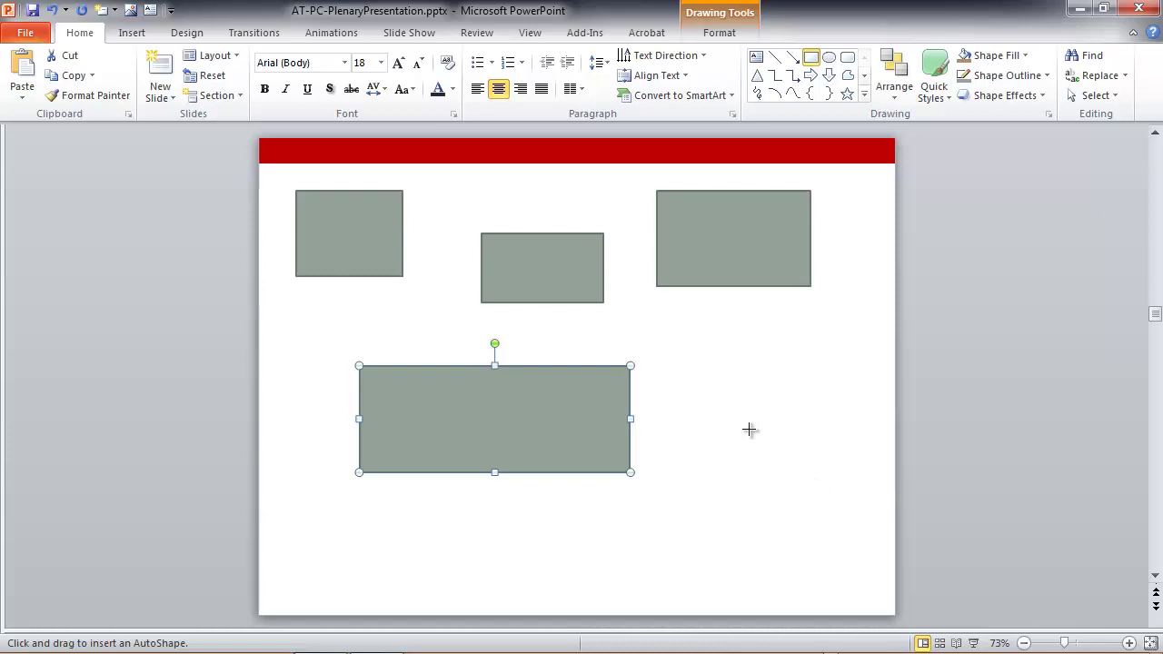
pyautogui.press('Escape')
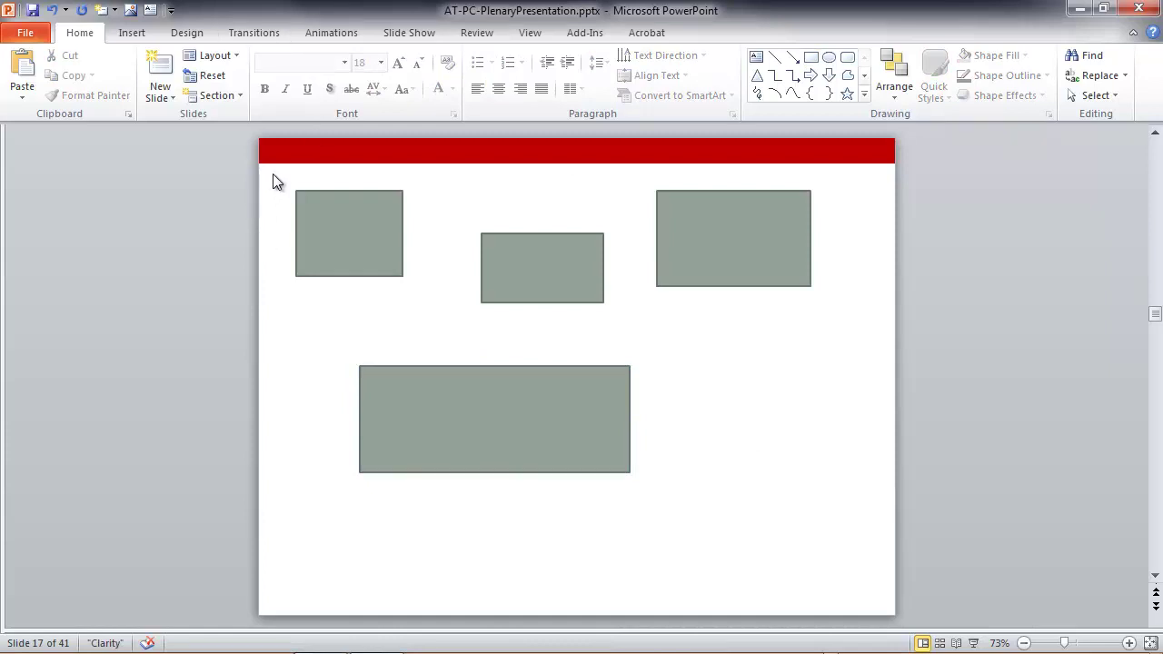
pyautogui.moveTo(274, 172)
pyautogui.mouseDown()
pyautogui.moveTo(279, 181)
pyautogui.moveTo(818, 218)
pyautogui.moveTo(847, 554)
pyautogui.moveTo(854, 524)
pyautogui.mouseUp()
pyautogui.press('Delete')
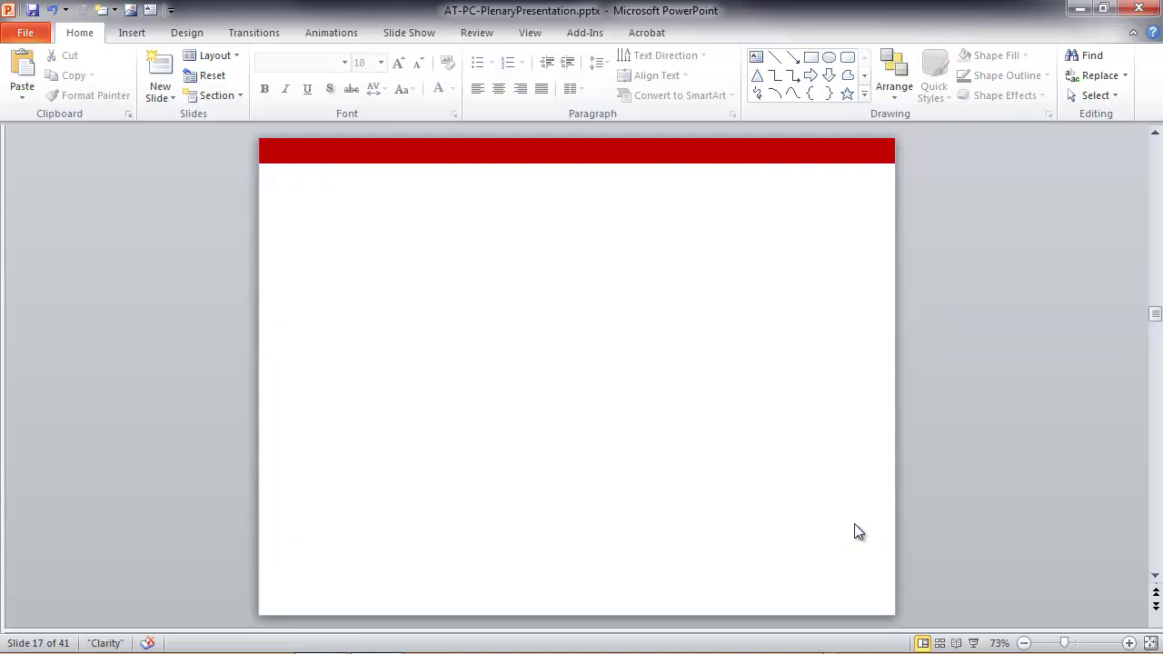
# Lock rectangle drawing mode and insert four default squares: top-left, top centre, lower left, lower right.
pyautogui.rightClick(806, 58)
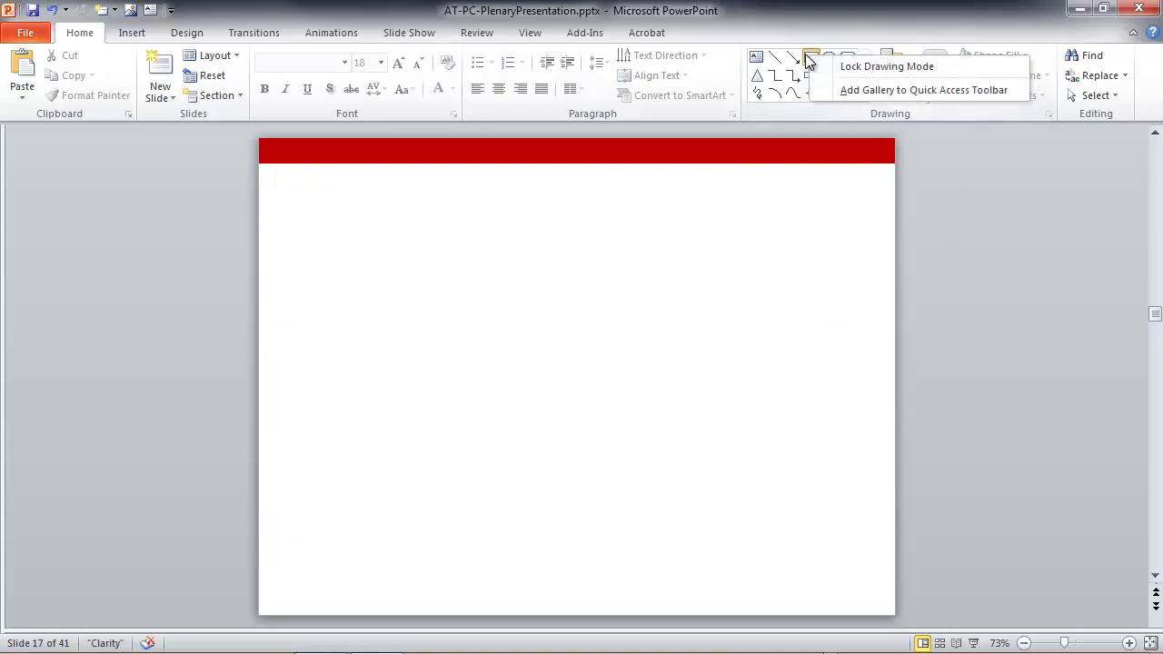
pyautogui.click(867, 67)
pyautogui.click(289, 201)
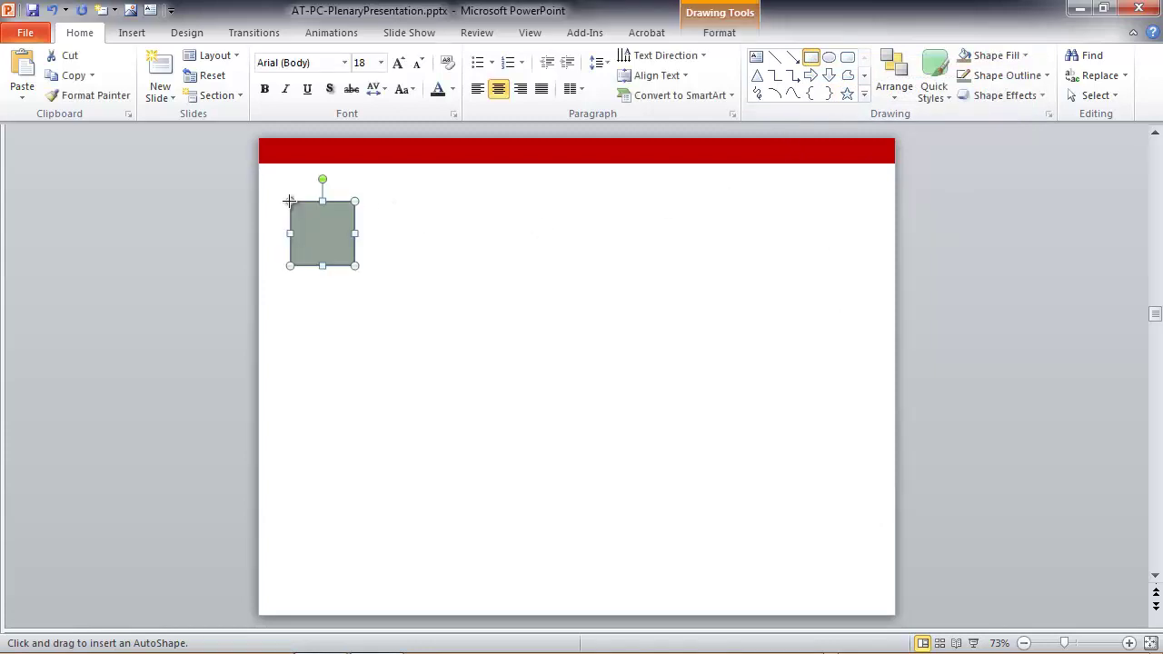
pyautogui.click(576, 223)
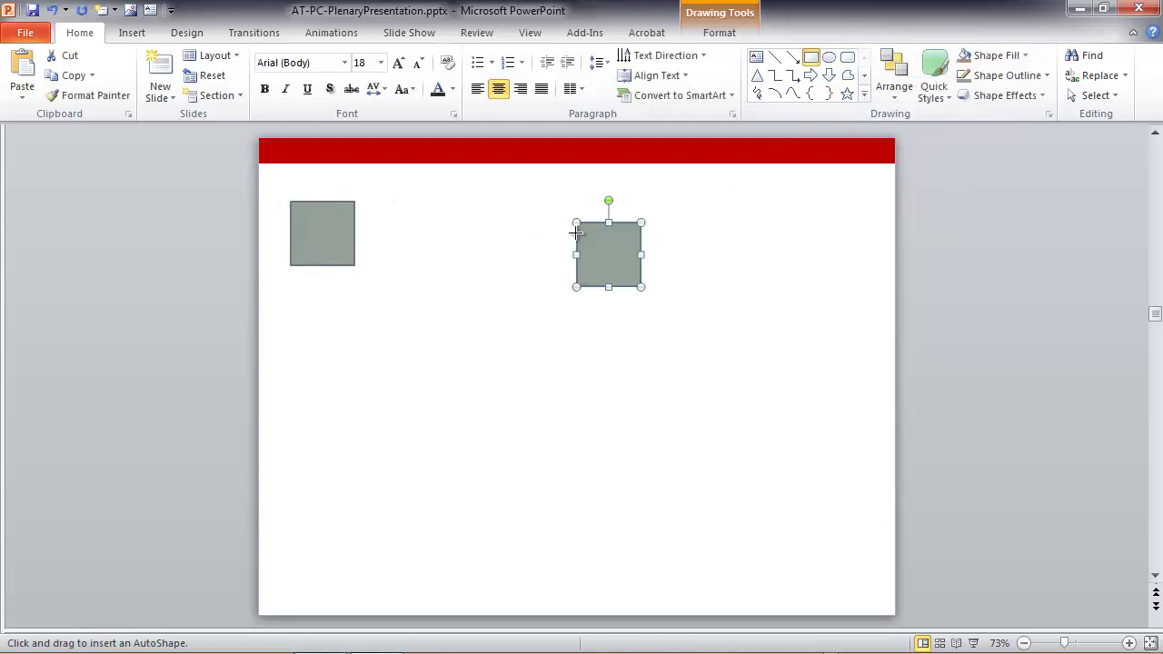
pyautogui.click(354, 397)
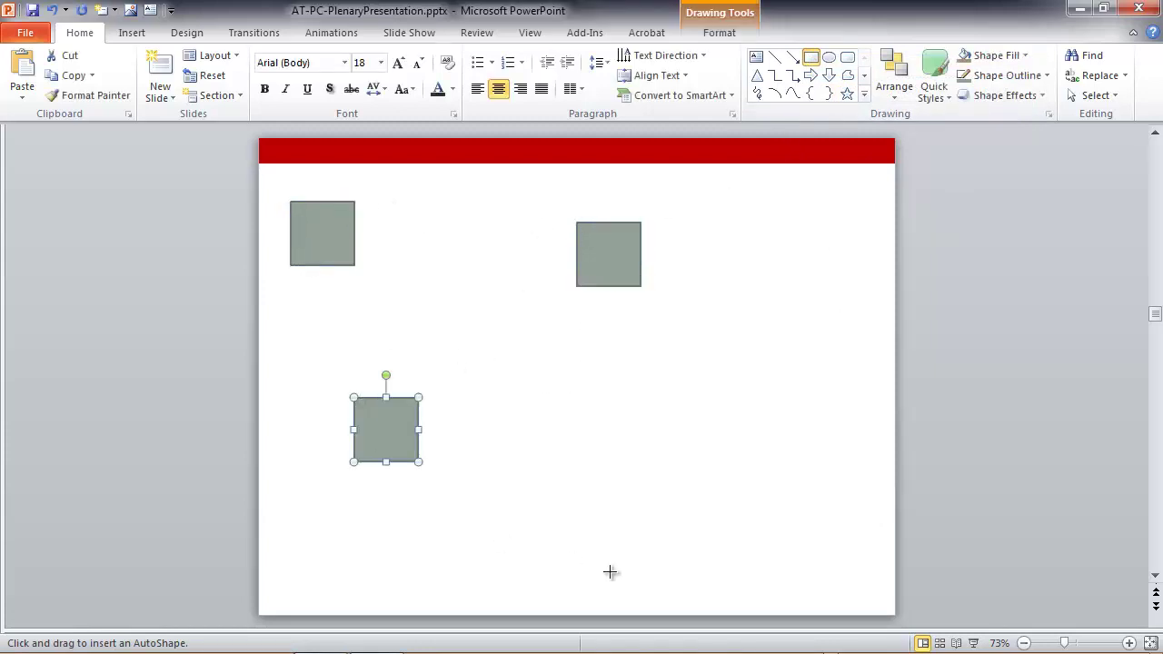
pyautogui.click(650, 467)
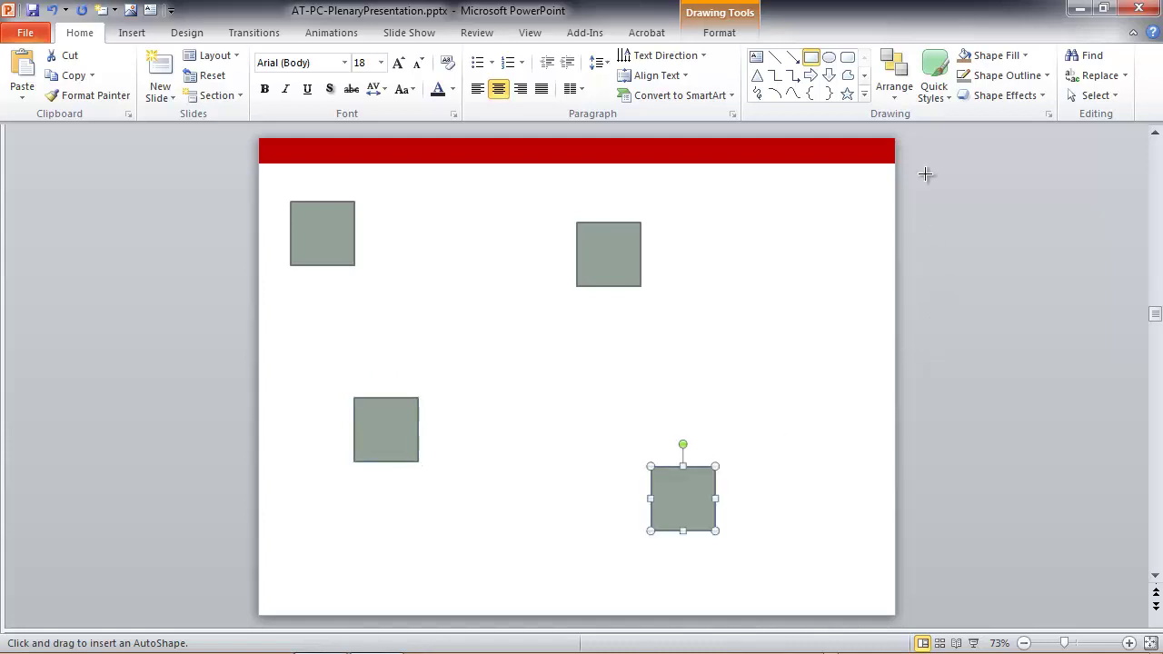
pyautogui.press('Escape')
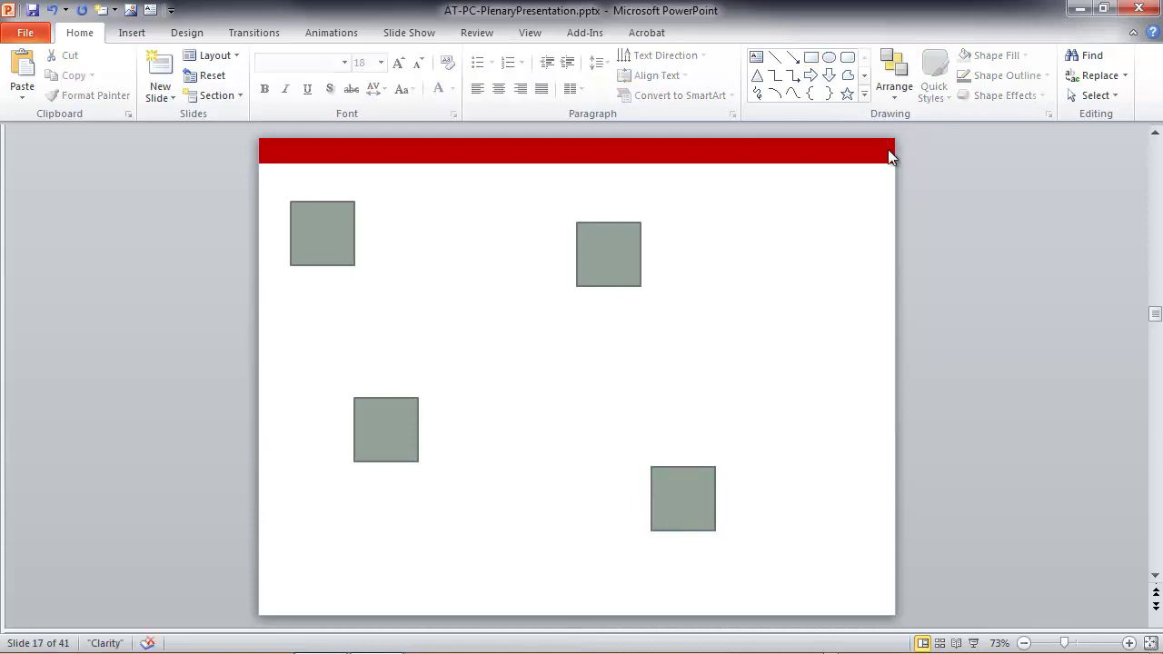
# Lock oval drawing mode and insert four default circles: upper right, right of centre, between top squares, bottom.
pyautogui.rightClick(826, 57)
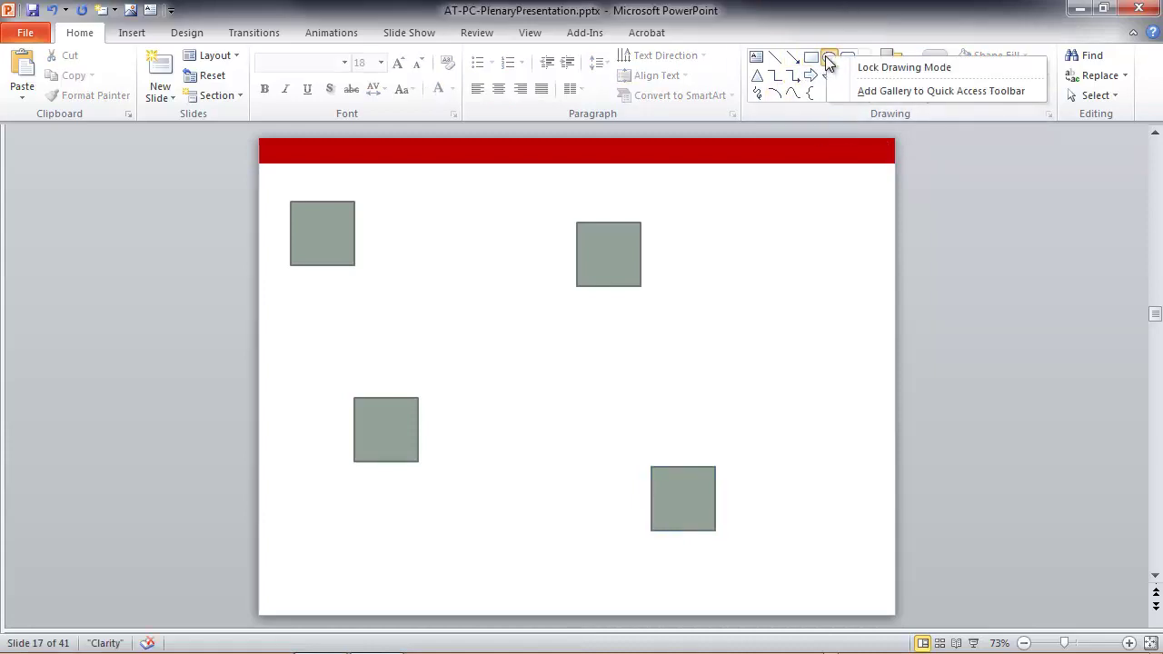
pyautogui.click(874, 67)
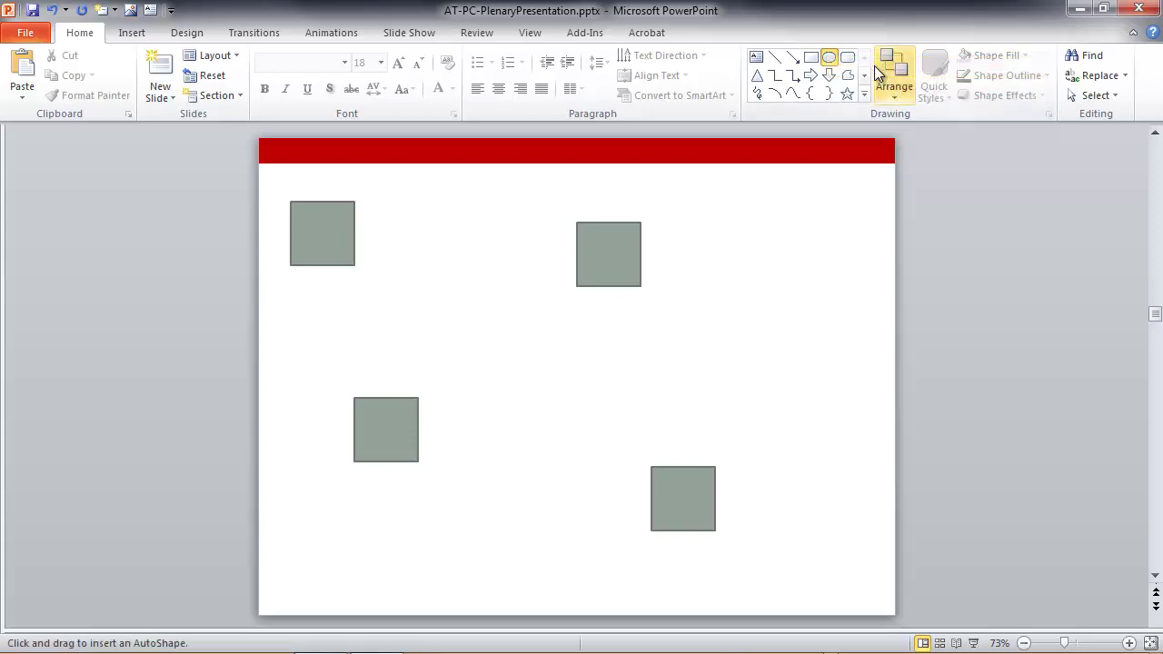
pyautogui.click(708, 213)
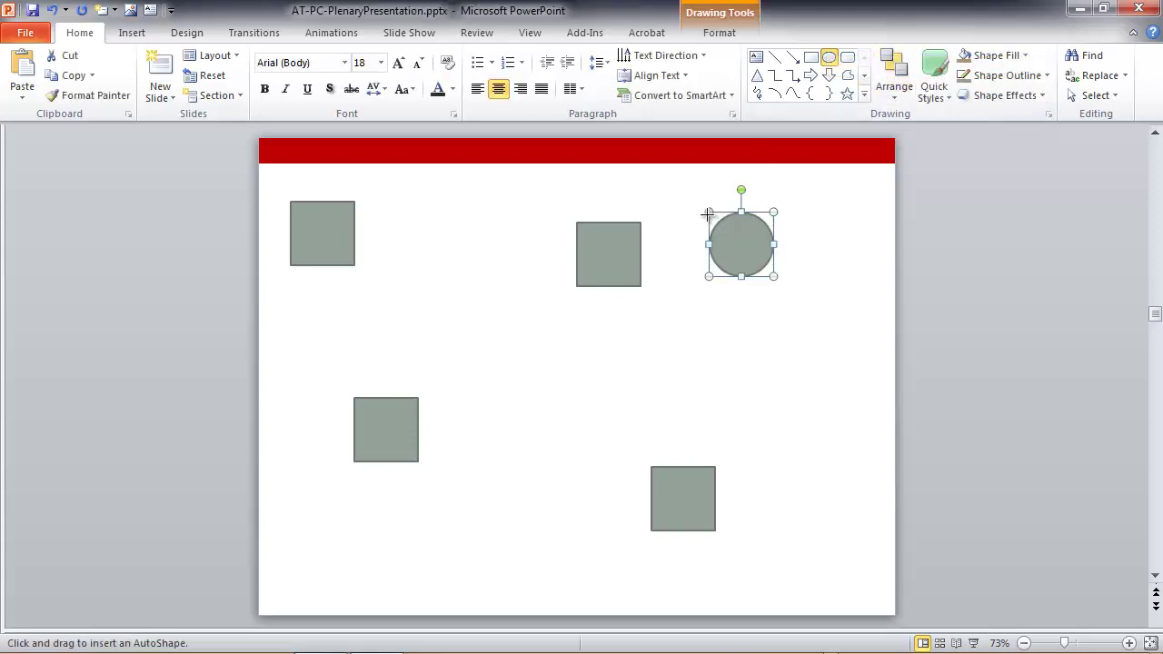
pyautogui.click(624, 355)
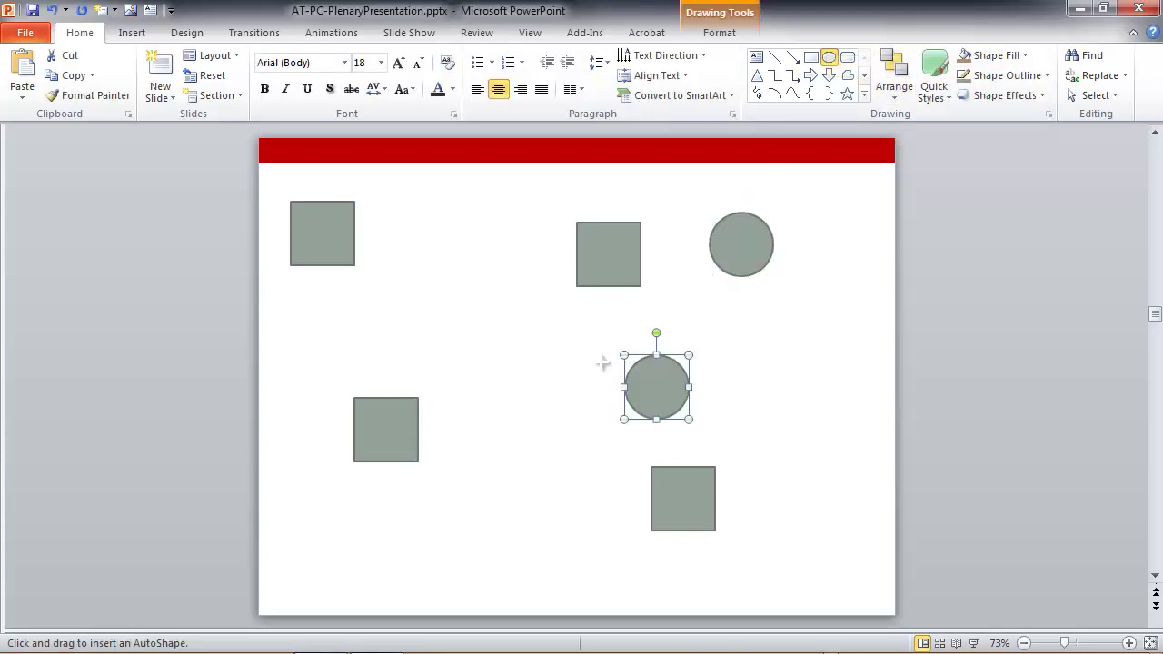
pyautogui.click(440, 202)
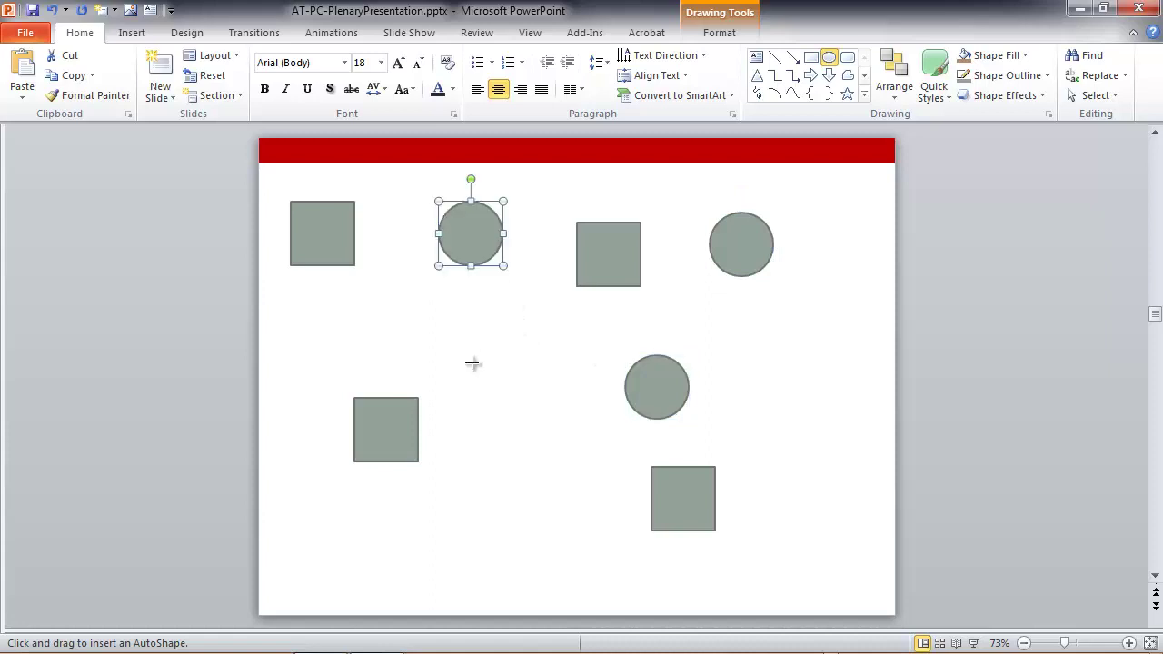
pyautogui.click(428, 521)
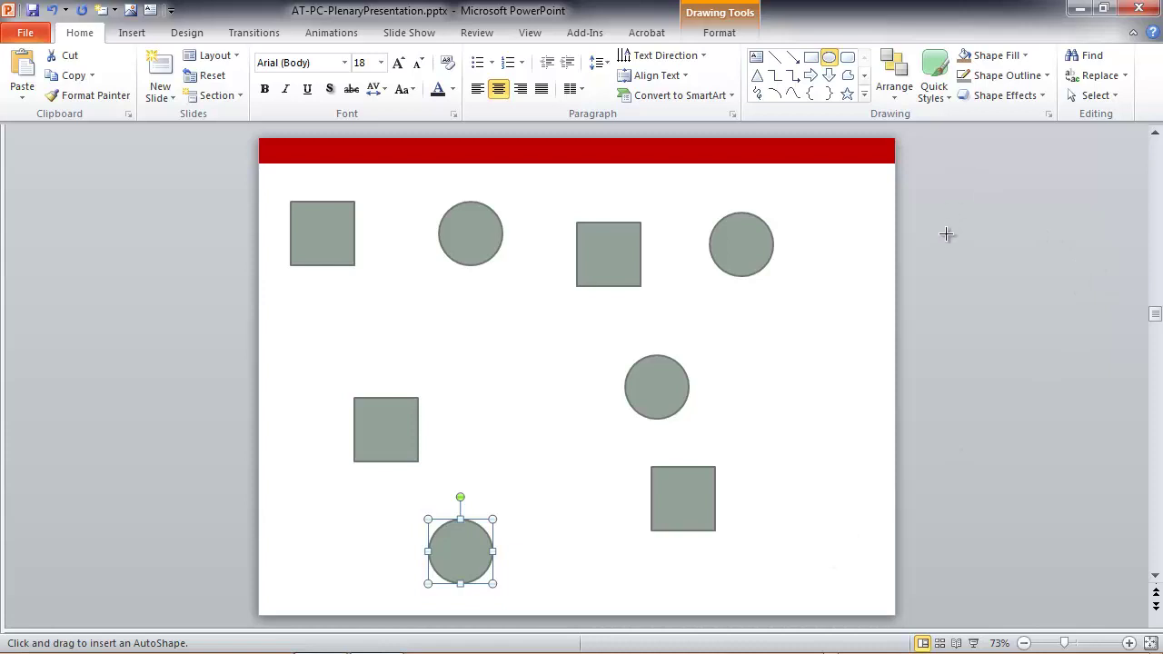
pyautogui.press('Escape')
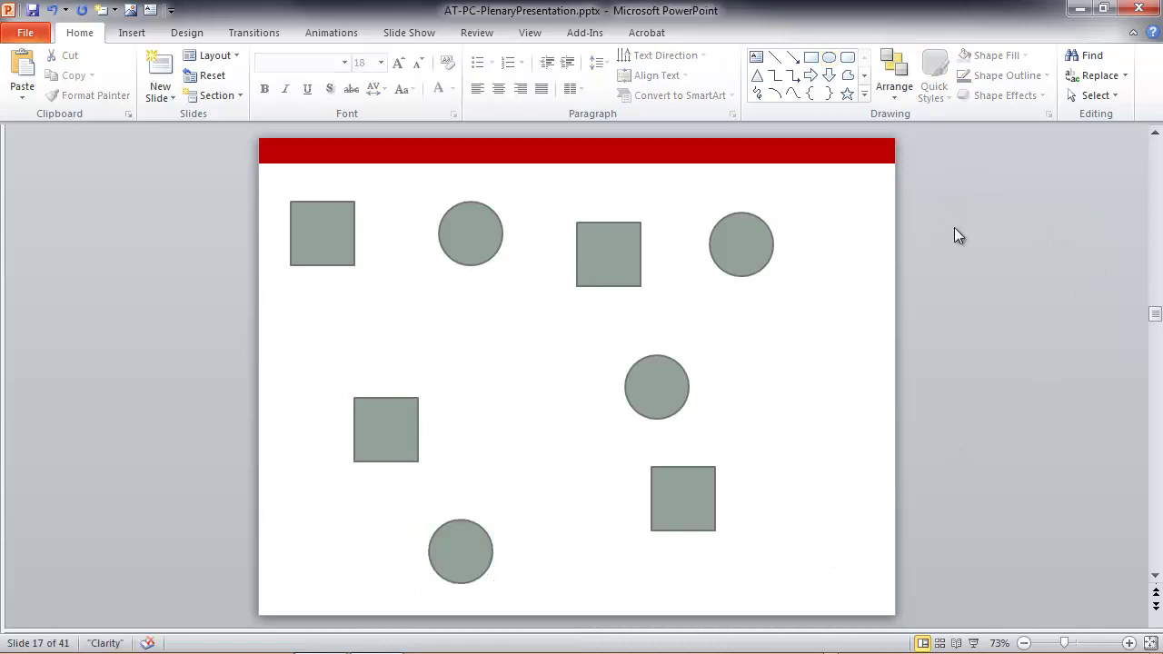
# Lock triangle drawing mode and drag four triangles: upper right, middle, lower right, above lower-left square.
pyautogui.rightClick(757, 74)
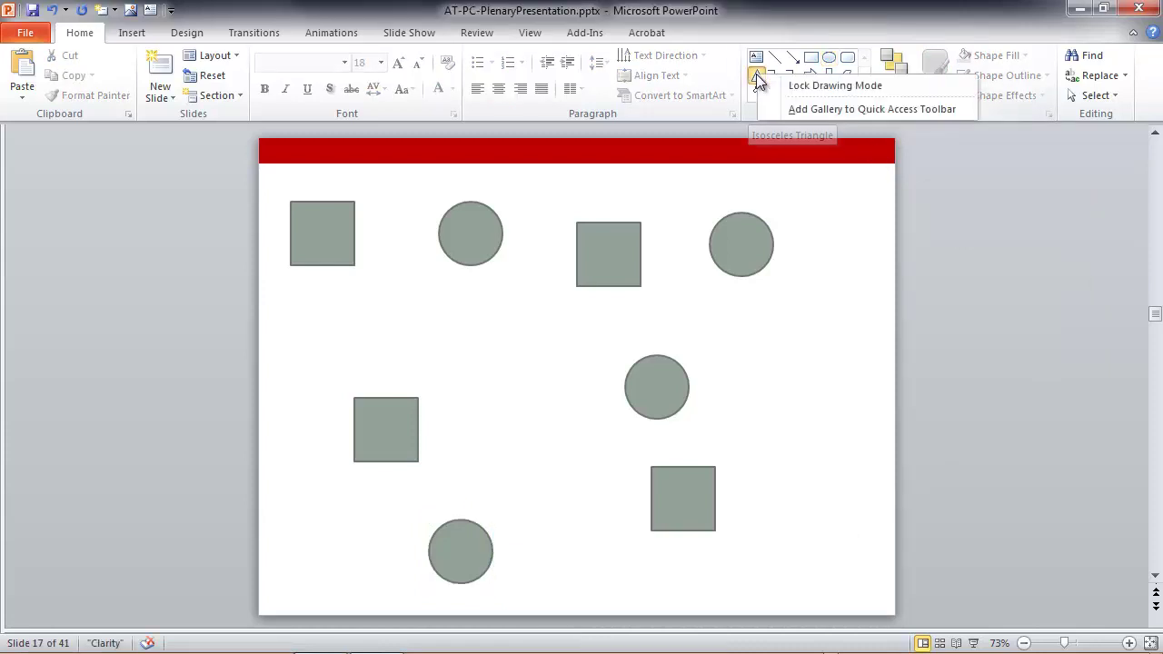
pyautogui.click(797, 87)
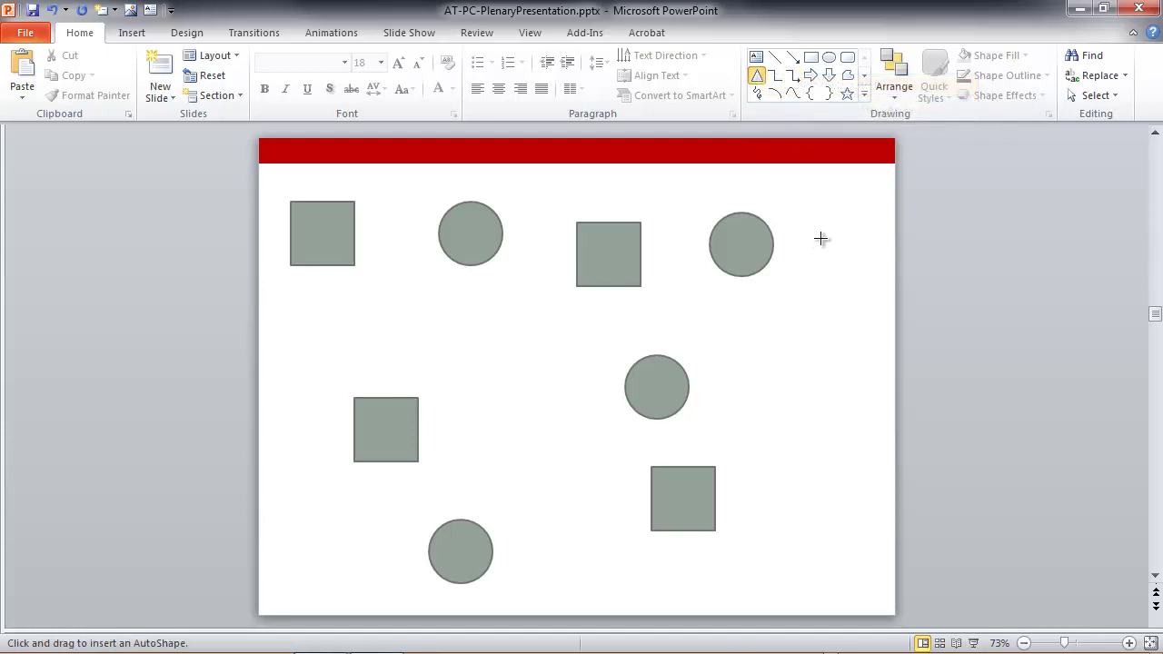
pyautogui.moveTo(822, 234); pyautogui.dragTo(895, 297)
pyautogui.moveTo(530, 366); pyautogui.dragTo(604, 430)
pyautogui.moveTo(810, 462); pyautogui.dragTo(884, 525)
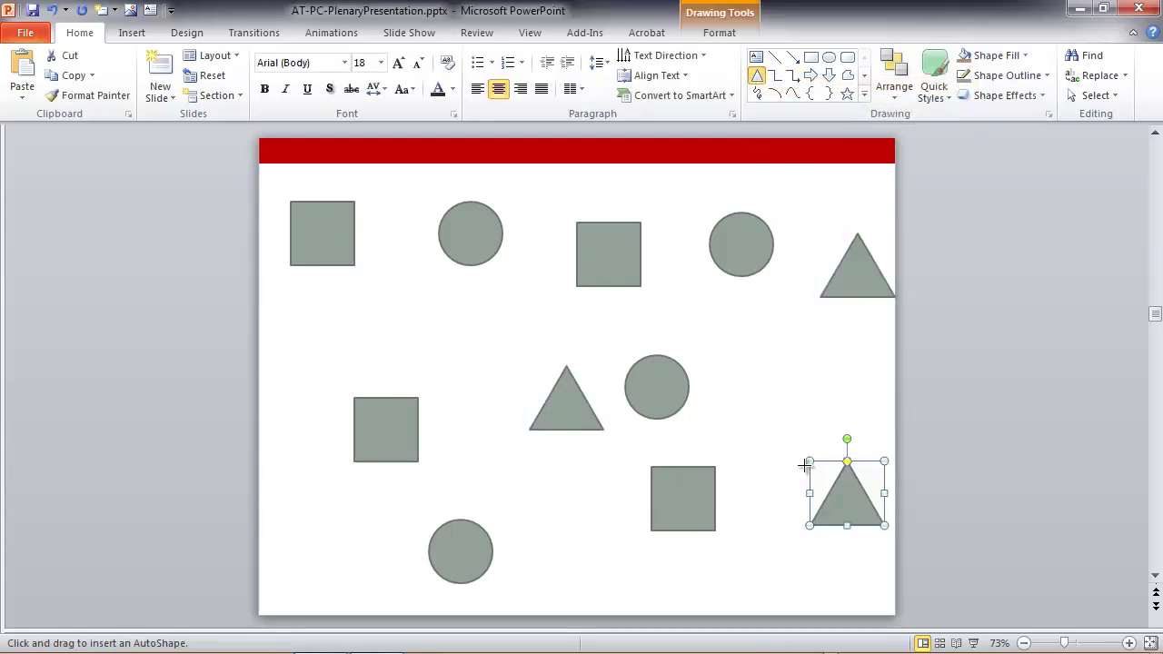
pyautogui.moveTo(344, 307); pyautogui.dragTo(419, 371)
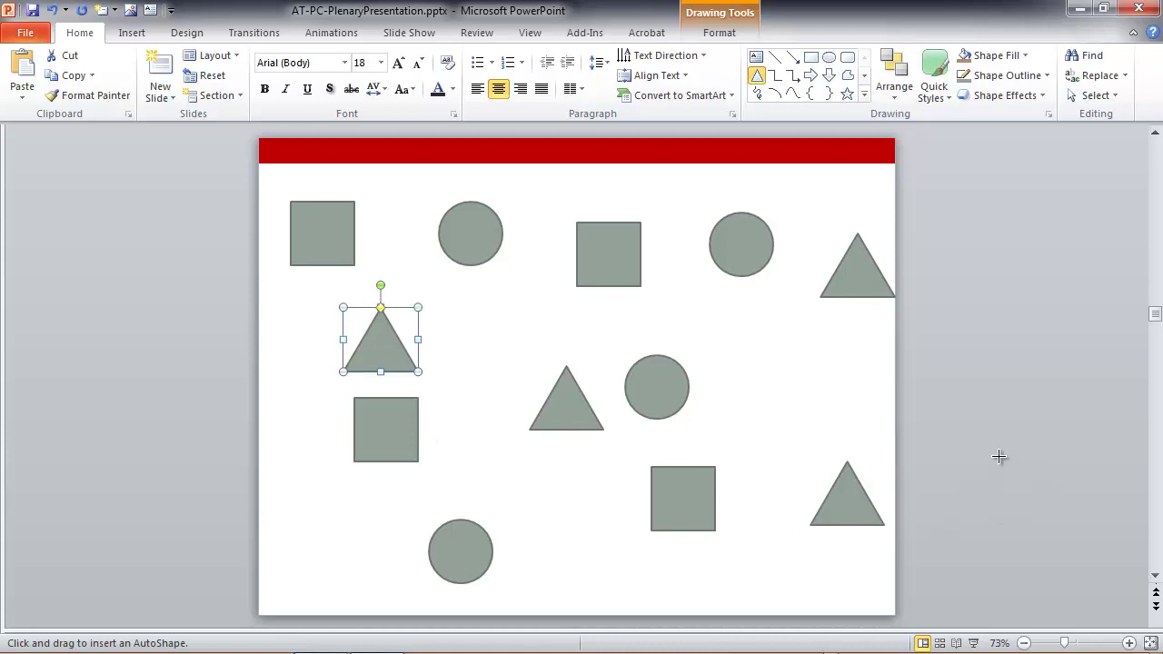
pyautogui.press('Escape')
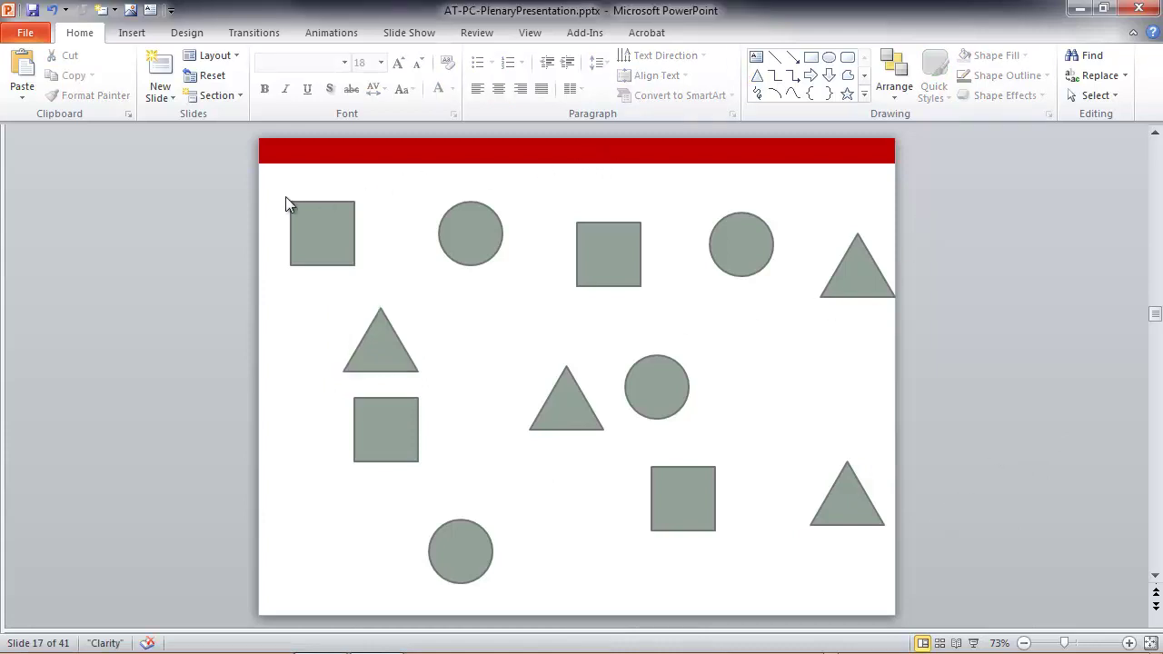
# Marquee-select all twelve shapes and nudge the group with the arrow keys.
pyautogui.moveTo(268, 169)
pyautogui.mouseDown()
pyautogui.moveTo(930, 233)
pyautogui.moveTo(918, 627)
pyautogui.mouseUp()
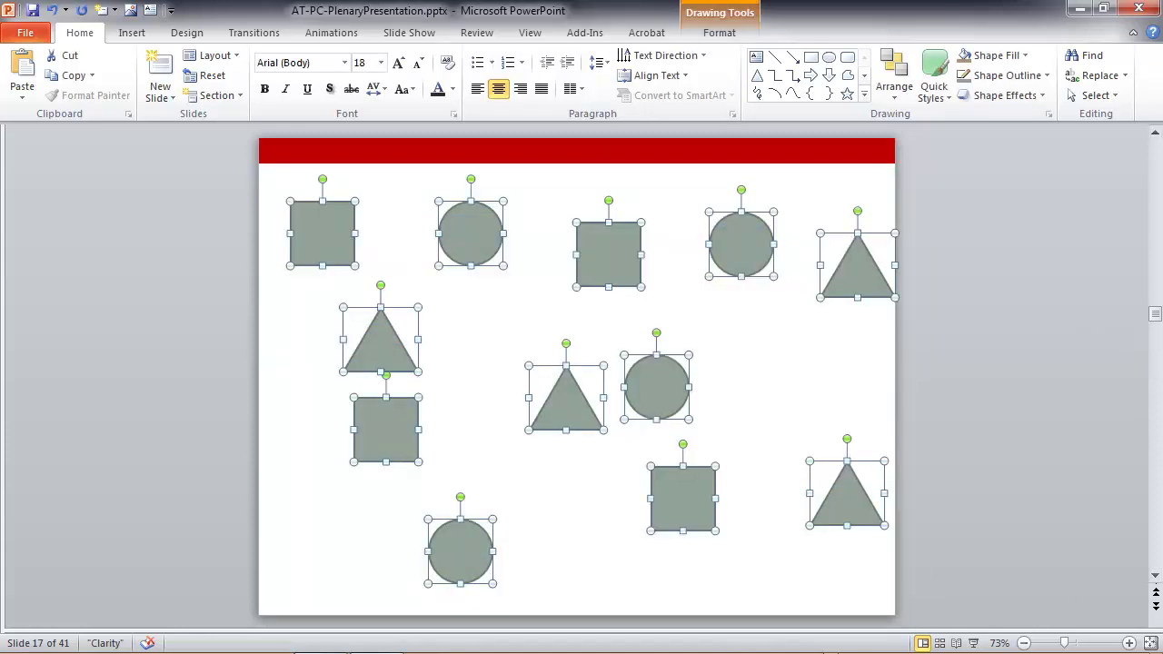
pyautogui.press('Left')
pyautogui.press('Left')
pyautogui.press('Left')
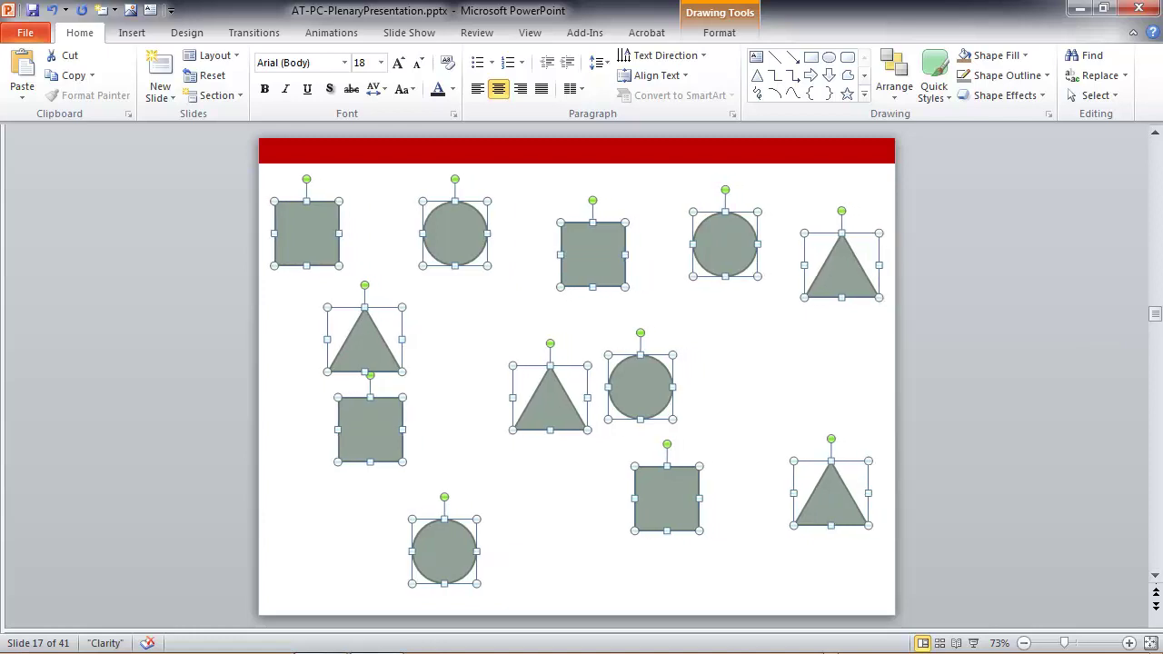
pyautogui.press('Right')
pyautogui.press('Right')
pyautogui.press('Up')
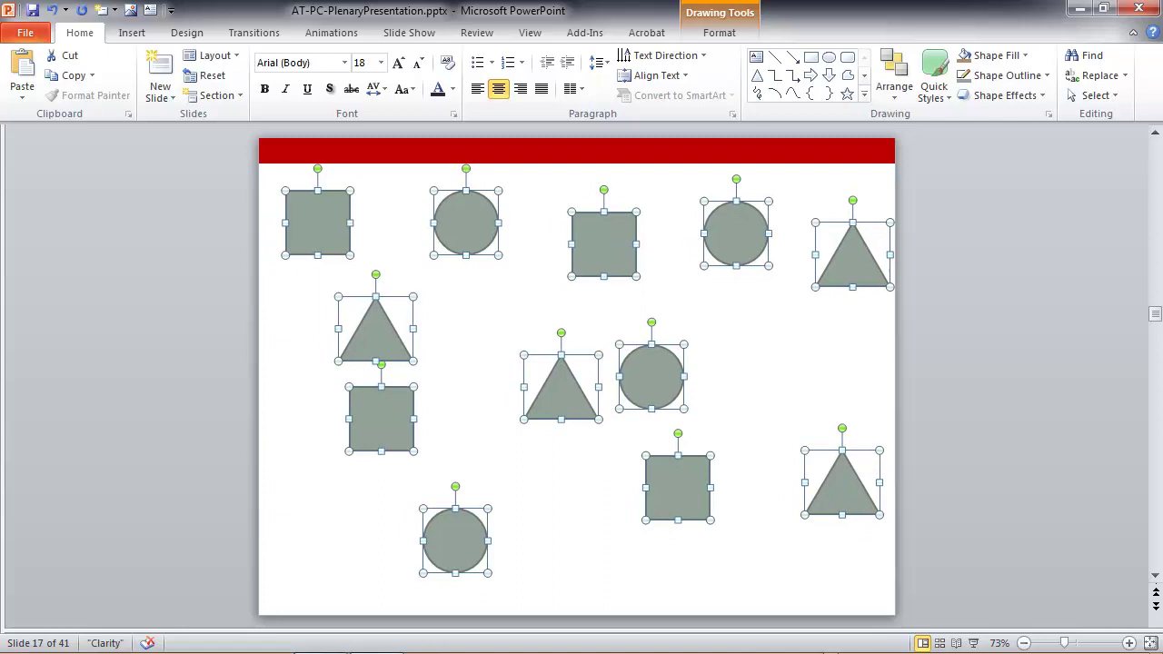
pyautogui.press('Down')
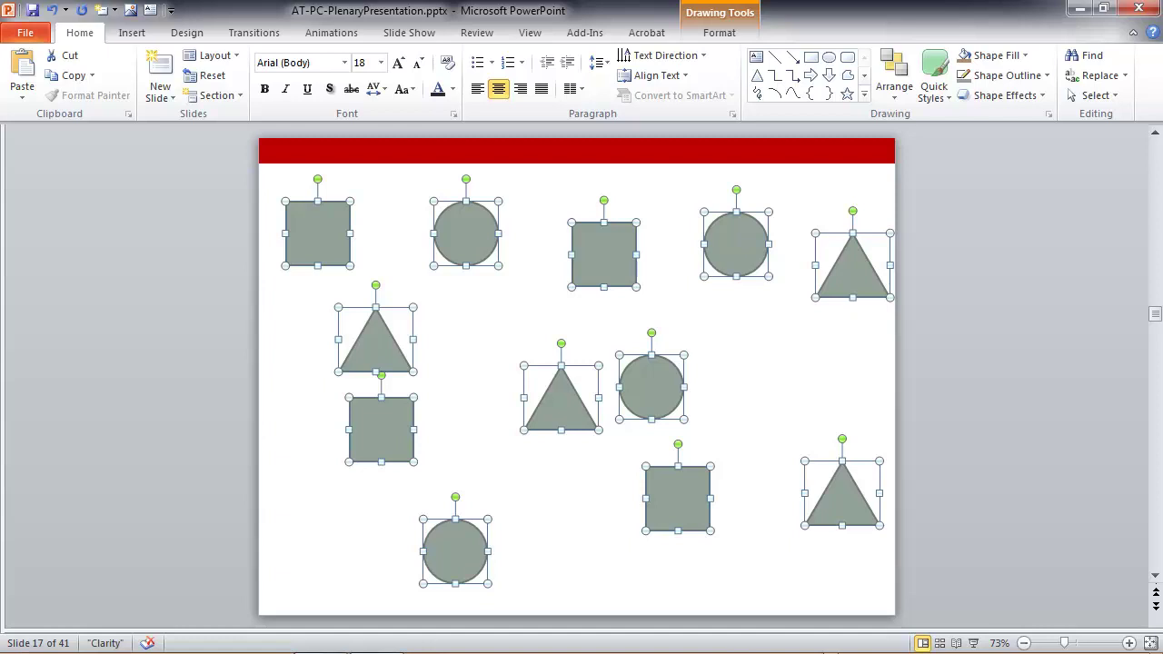
# Fine-tune the group's position with Ctrl+arrow and arrow nudges, leaving it slightly left.
pyautogui.hotkey('ctrl', 'Left')
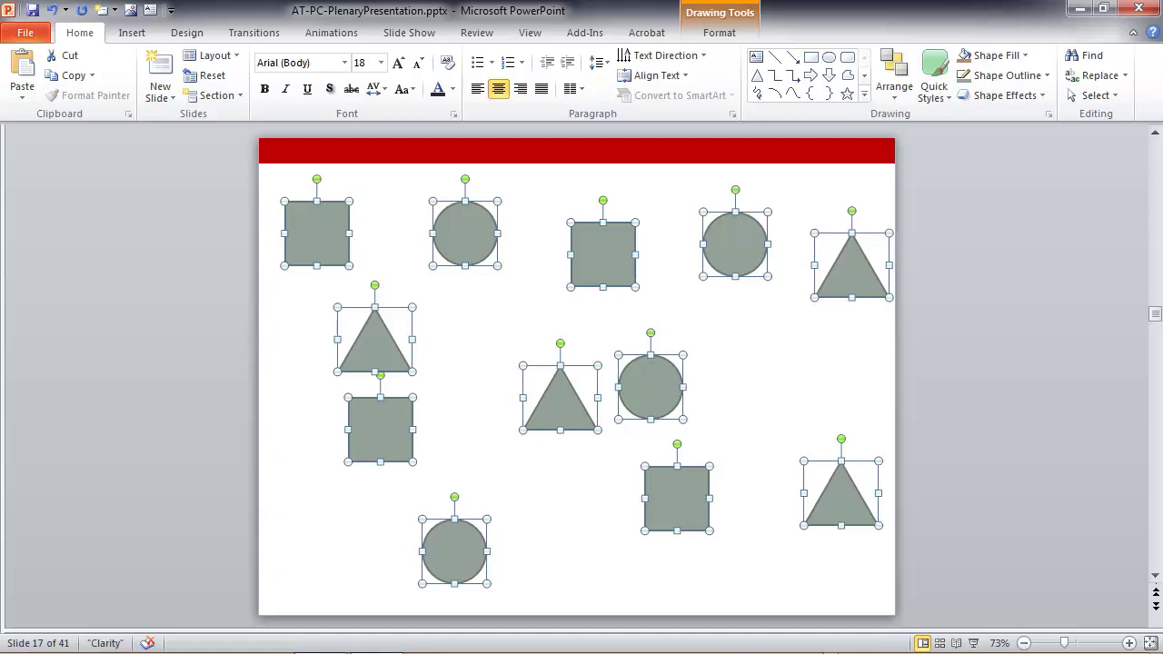
pyautogui.hotkey('ctrl', 'Right')
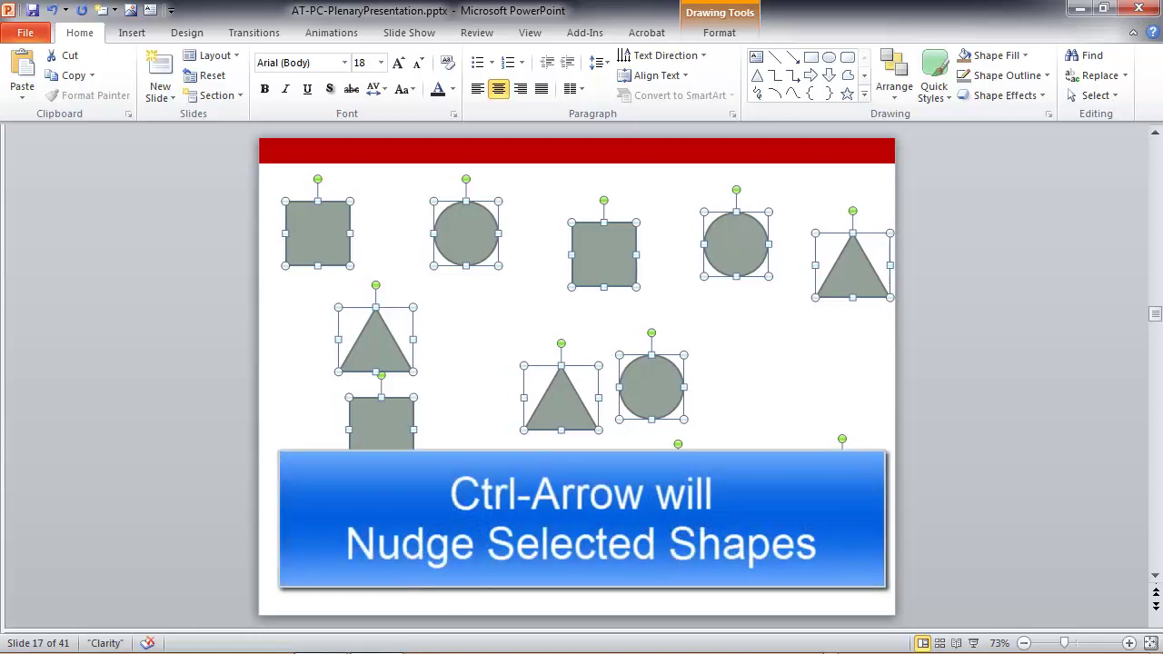
pyautogui.hotkey('ctrl', 'Down')
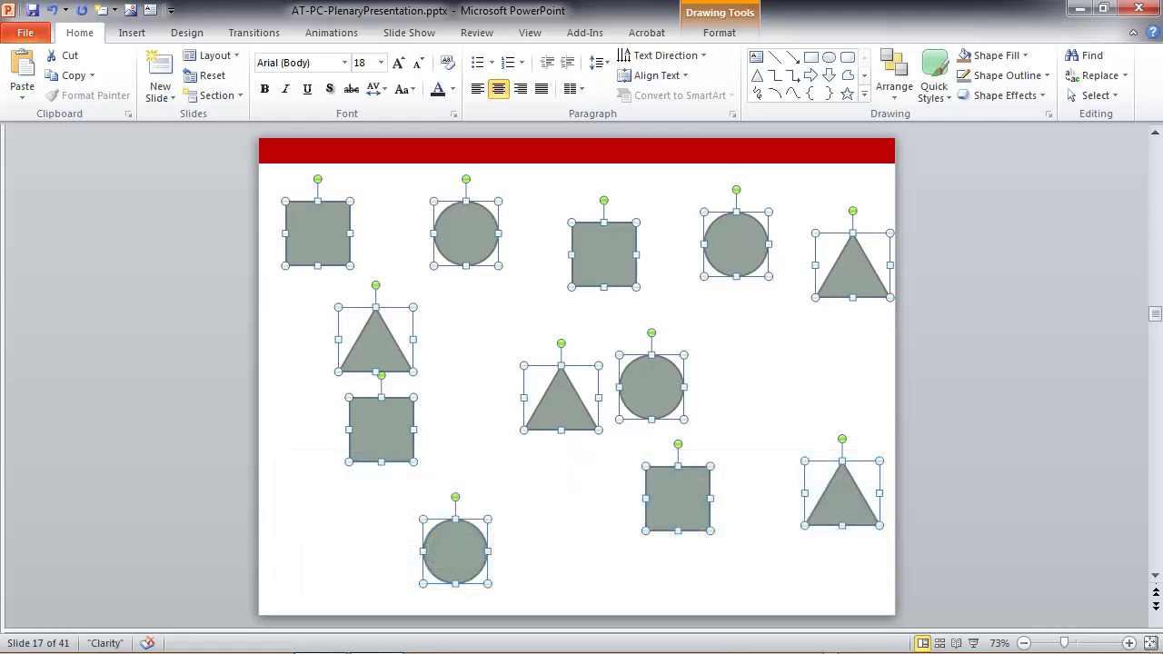
pyautogui.press('Left')
pyautogui.press('Up')
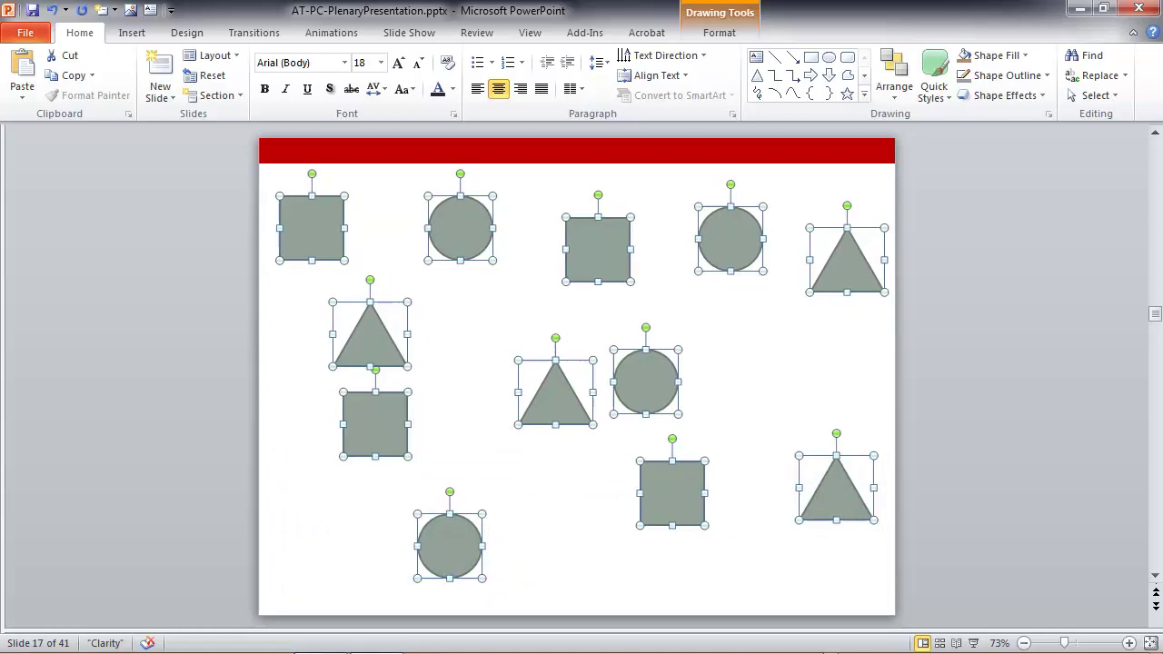
pyautogui.press('Down')
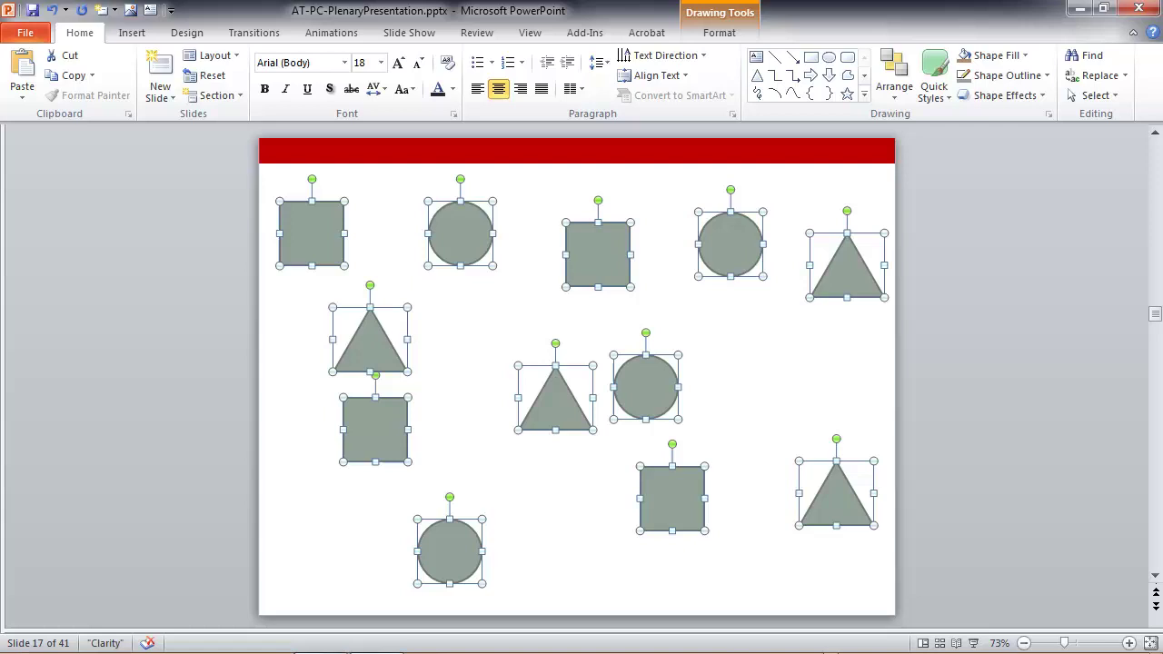
# Resize every shape with Shift+arrow keys, leaving them slightly wider than tall and circles as ellipses.
pyautogui.hotkey('shift', 'Up')
pyautogui.hotkey('shift', 'Up')
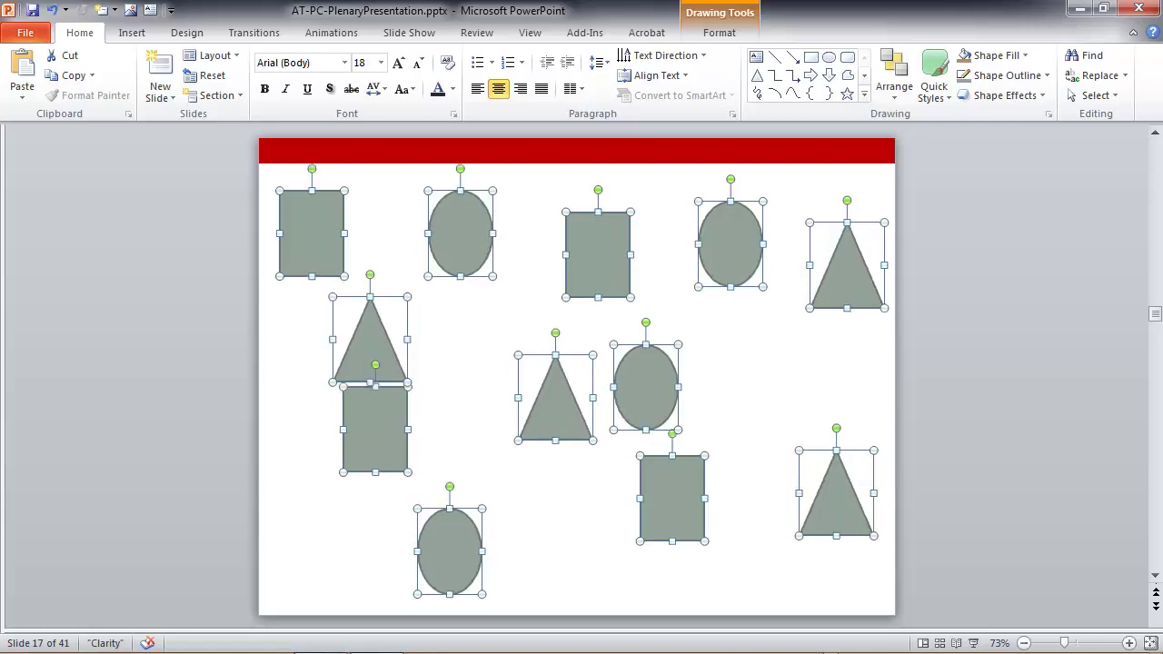
pyautogui.hotkey('shift', 'Down')
pyautogui.hotkey('shift', 'Down')
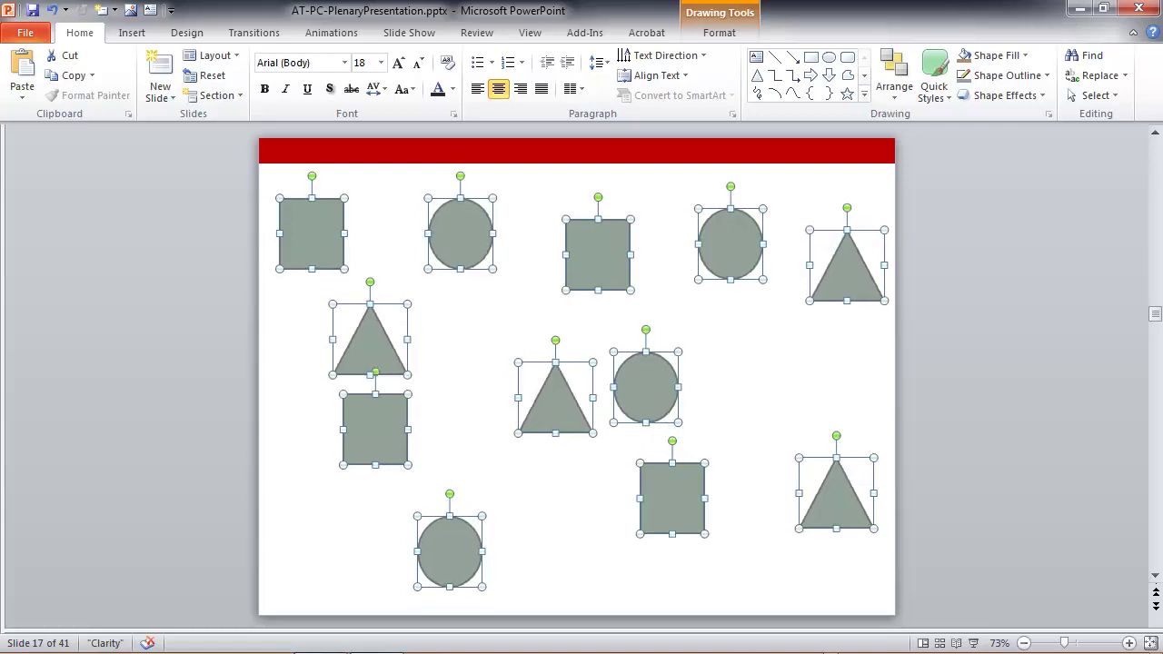
pyautogui.hotkey('shift', 'Left')
pyautogui.hotkey('shift', 'Left')
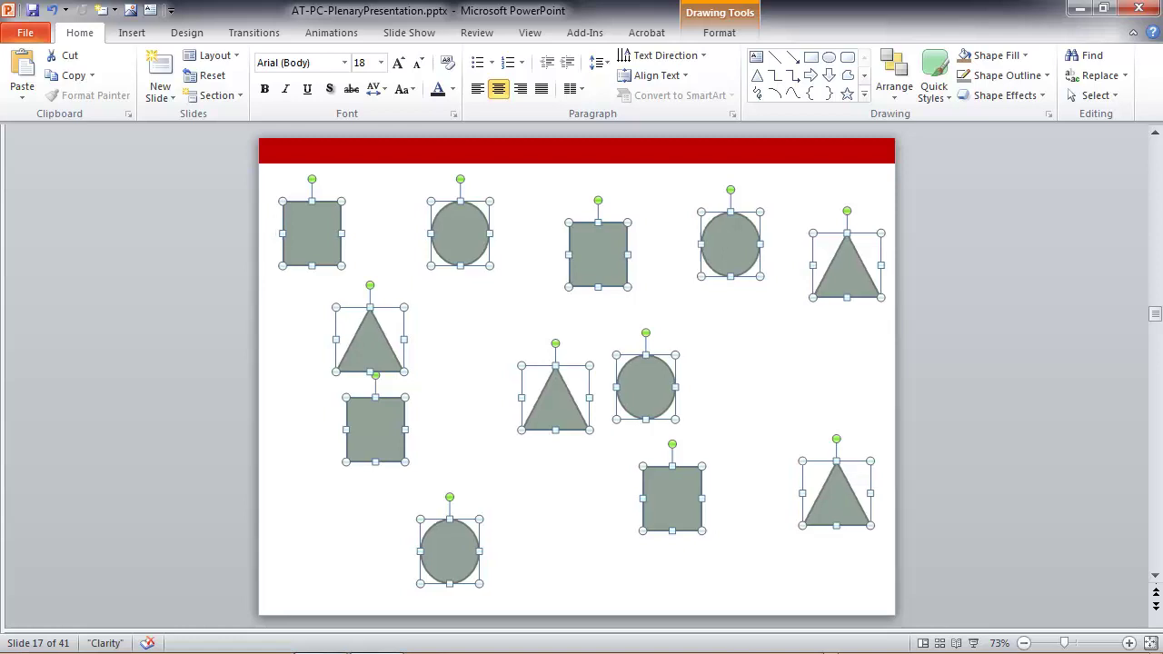
pyautogui.hotkey('shift', 'Left')
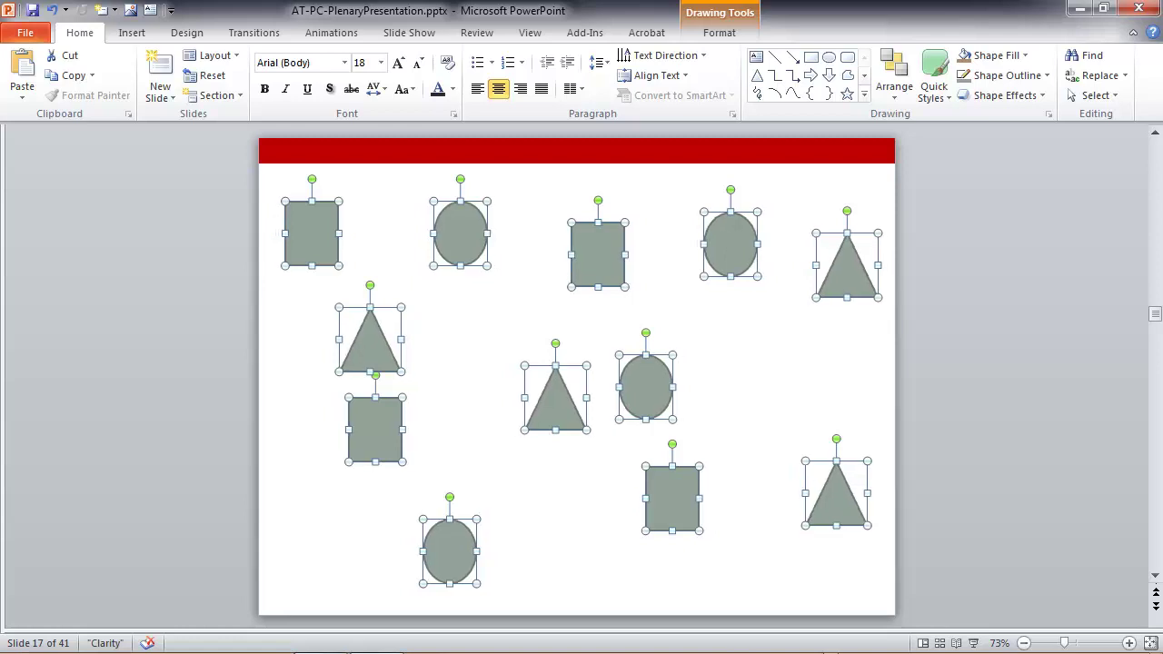
pyautogui.hotkey('shift', 'Right')
pyautogui.hotkey('shift', 'Right')
pyautogui.hotkey('shift', 'Right')
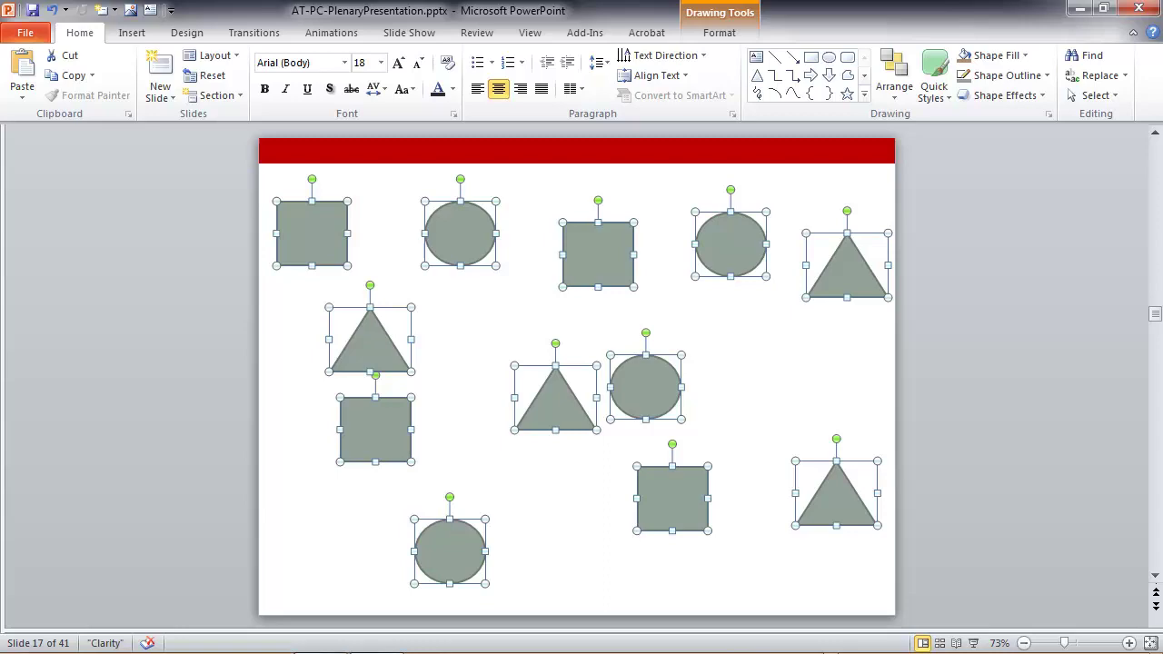
pyautogui.hotkey('alt', 'Left')
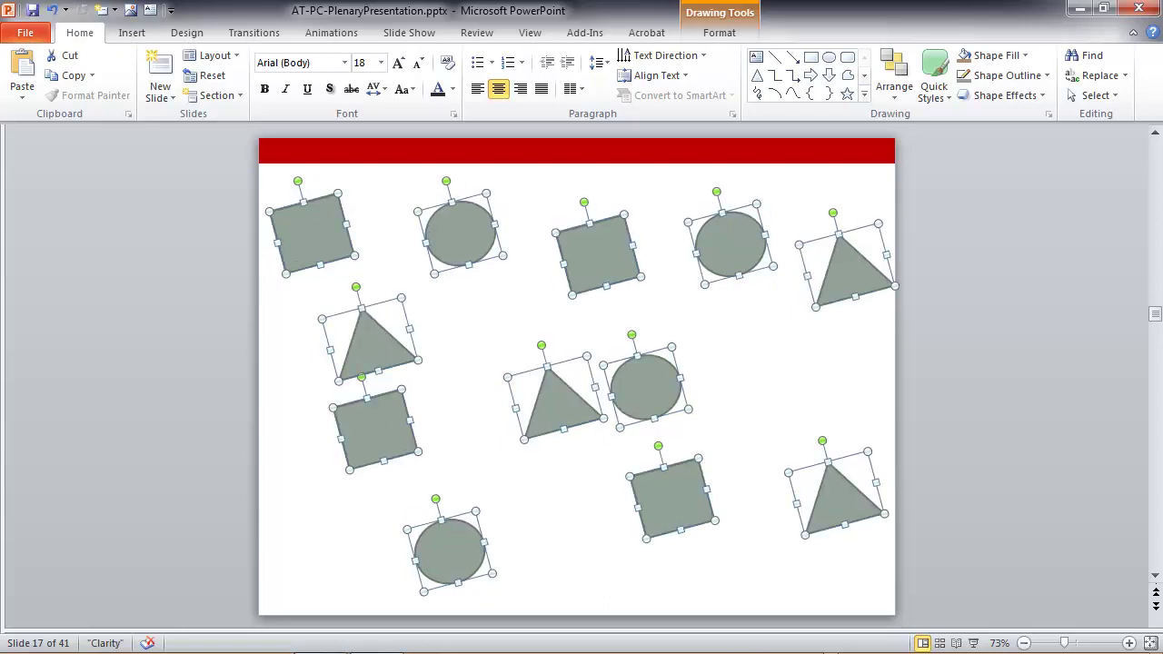
pyautogui.hotkey('alt', 'Left')
pyautogui.hotkey('alt', 'Left')
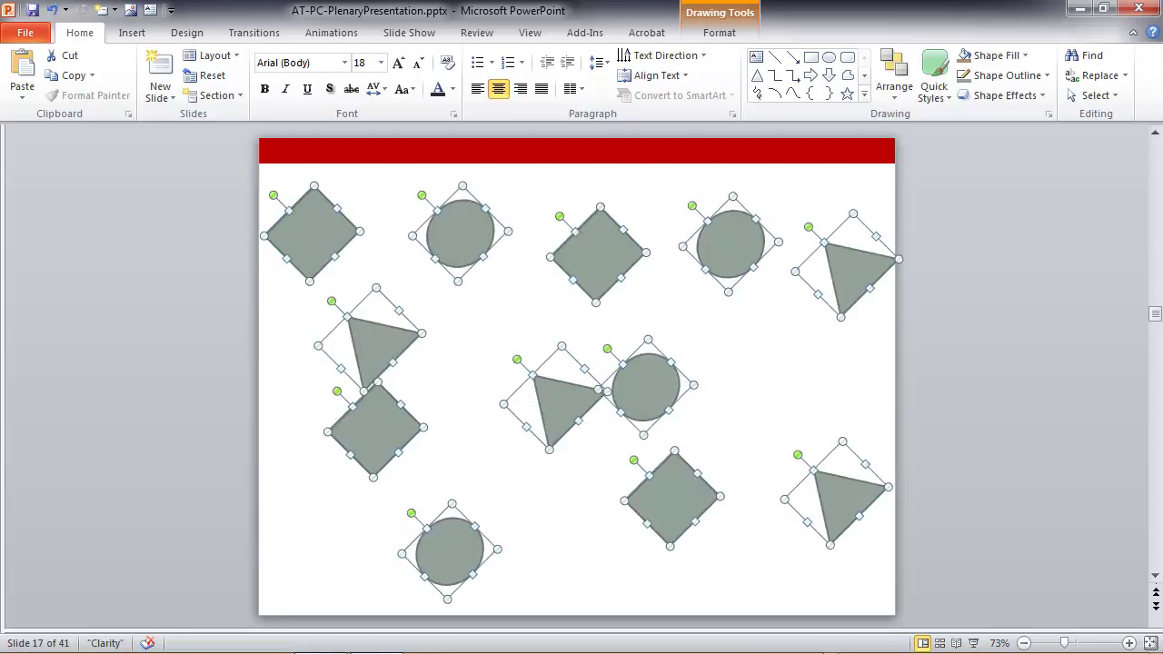
pyautogui.hotkey('alt', 'Right')
pyautogui.hotkey('alt', 'Right')
pyautogui.hotkey('alt', 'Right')
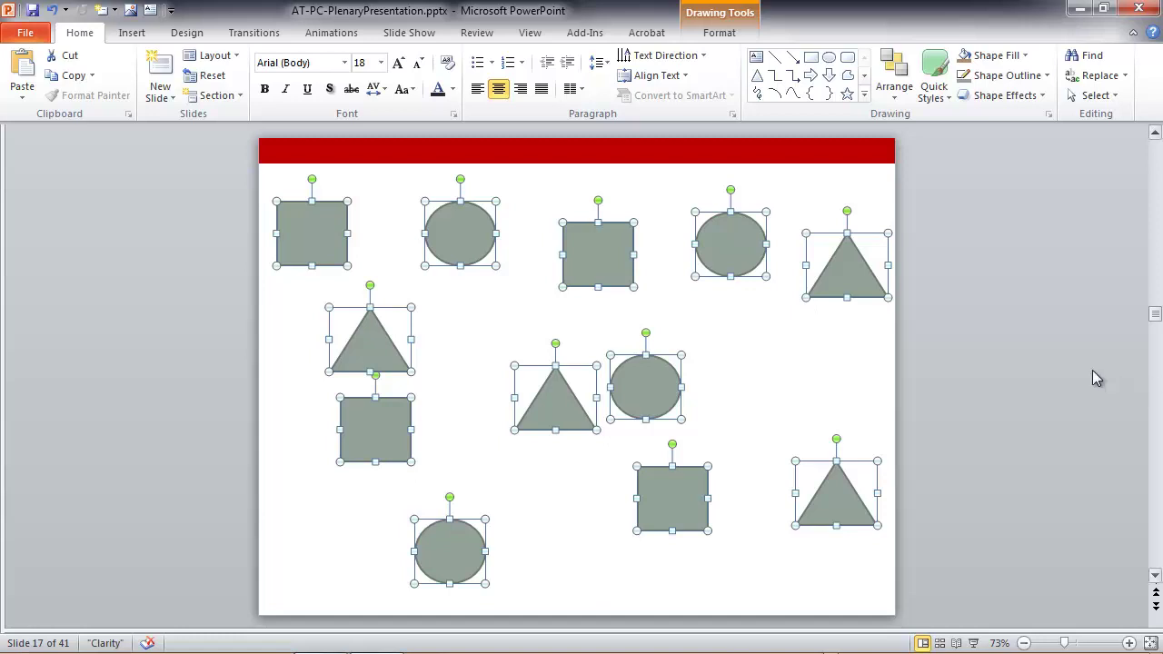
# Scale up all twelve selected grey shapes toward the lower right so neighbours overlap.
pyautogui.moveTo(635, 288); pyautogui.dragTo(665, 326)
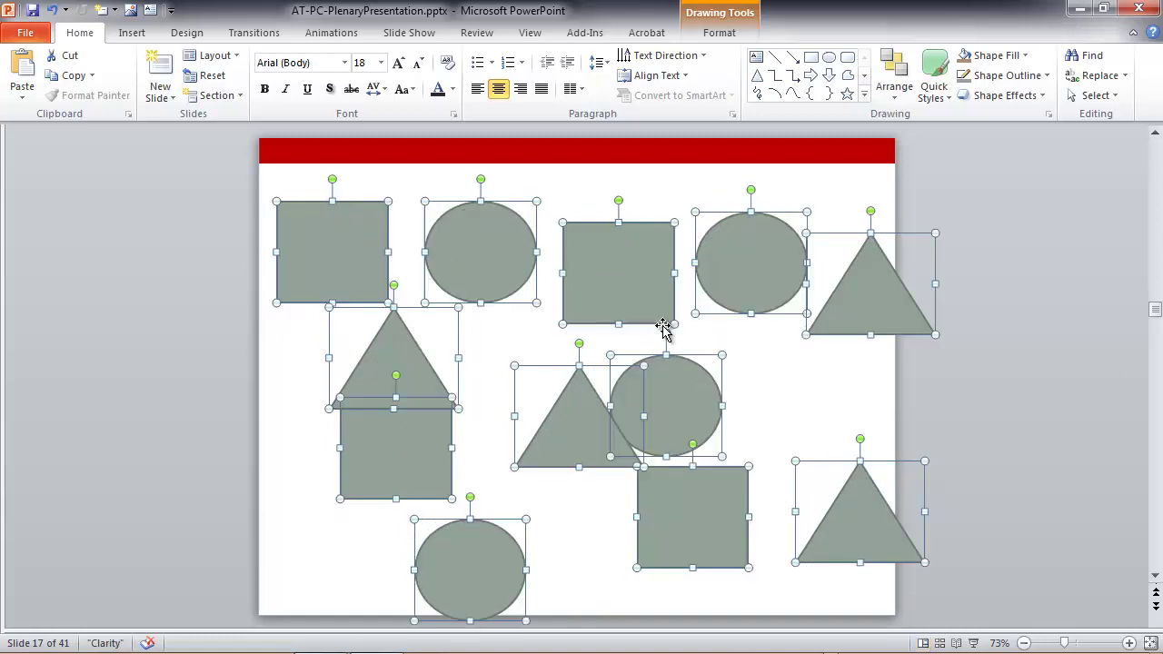